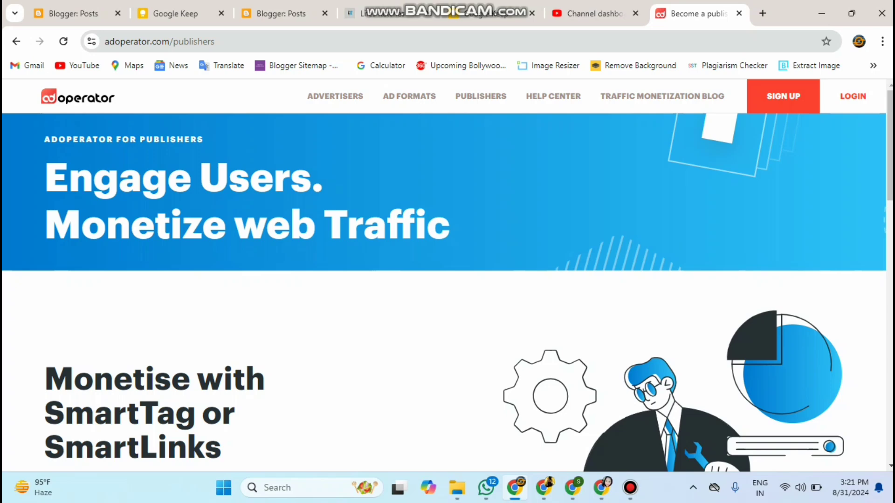
scroll(447, 280, "down", 4)
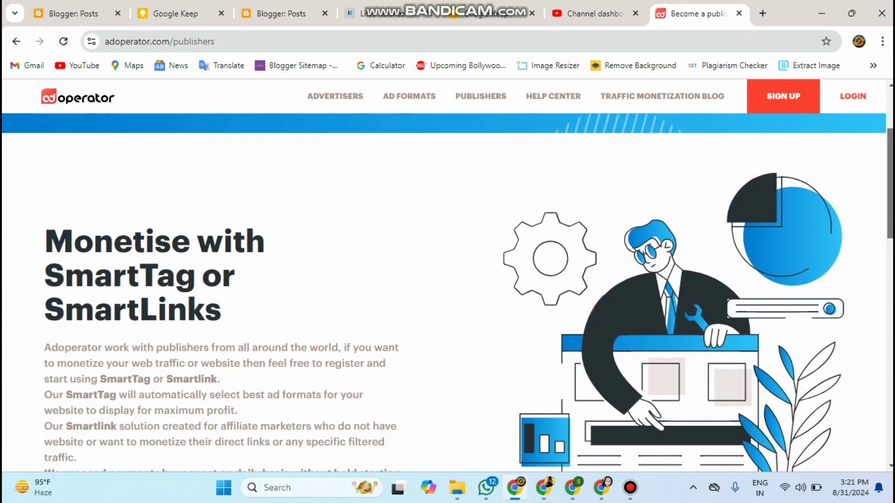
scroll(447, 292, "down", 3)
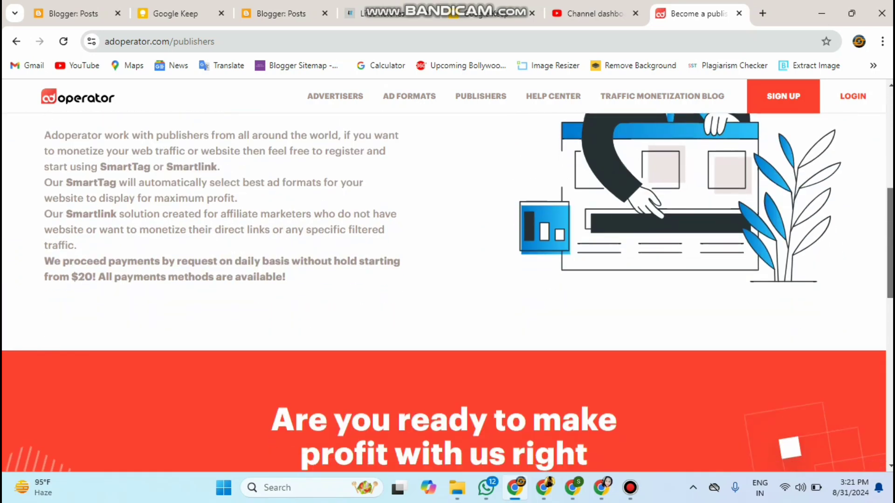
scroll(447, 293, "down", 2)
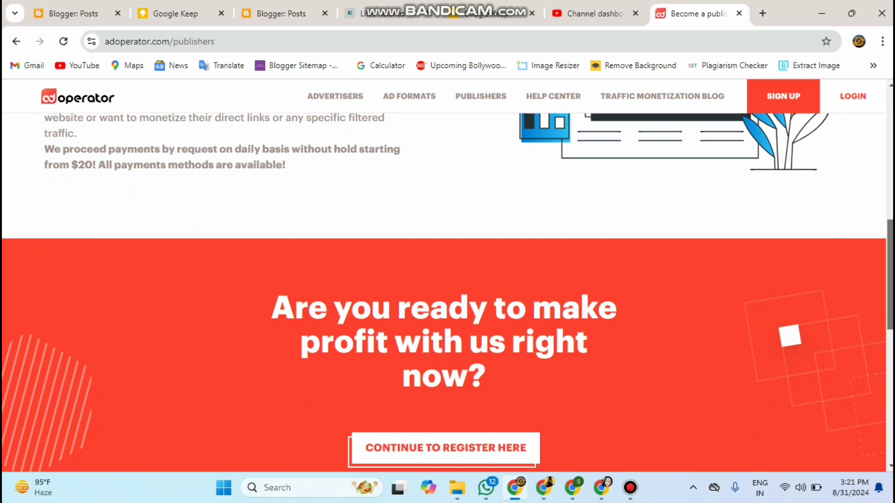
scroll(447, 293, "up", 10)
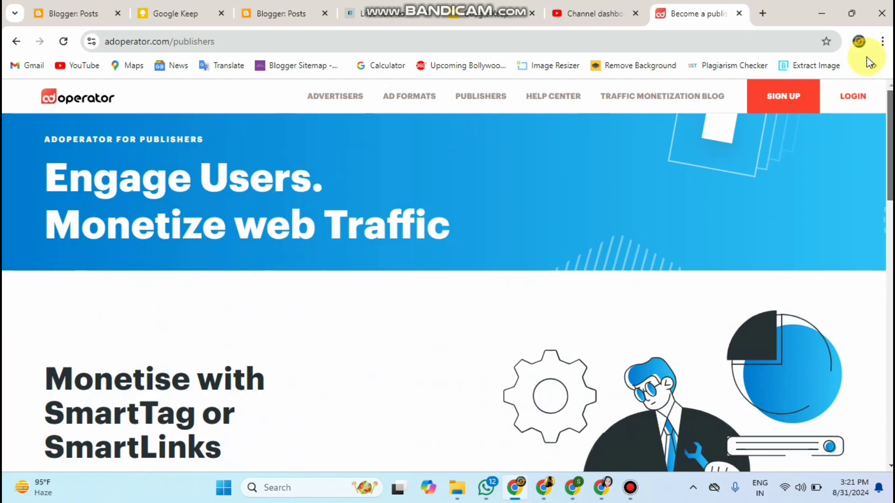
left_click_drag(888, 158, 880, 315)
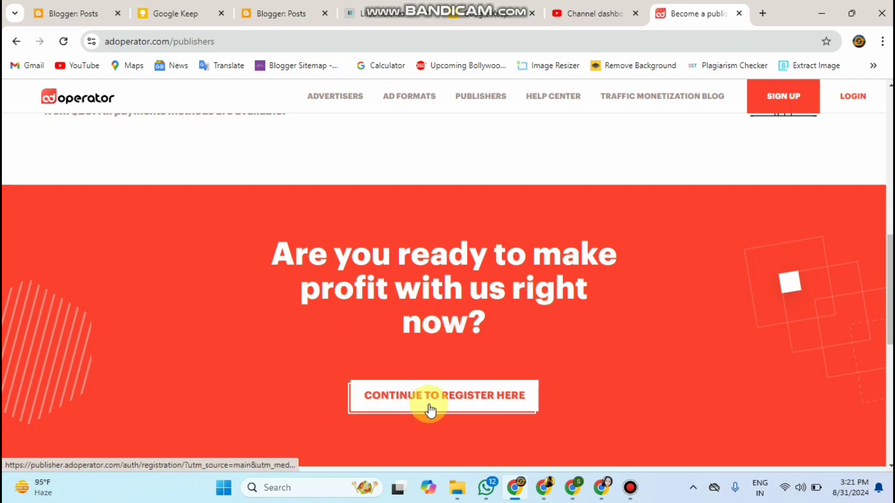
Step: Open the Sign Up for Publisher Account form and fill it in for an individual publisher
left_click(498, 405)
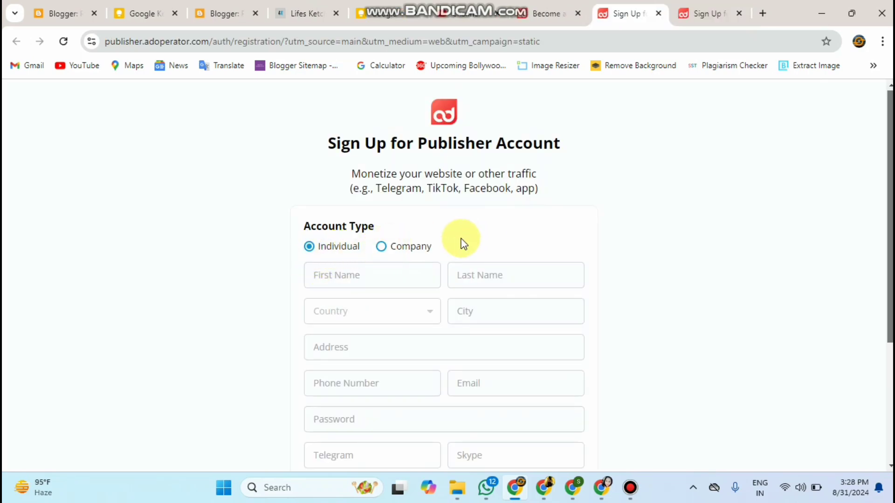
scroll(879, 205, "down", 2)
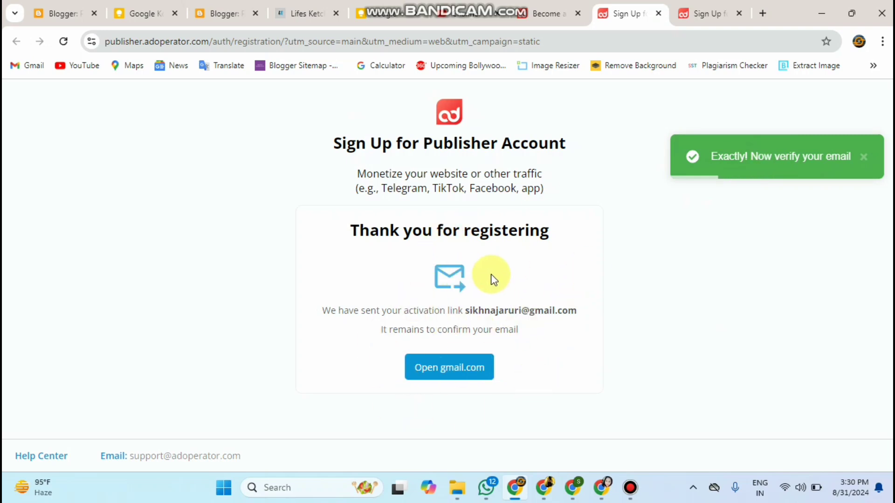
Step: Open the 'Publisher Activation: Verify Email Address' message in Gmail and scroll to its Activate account button
left_click(715, 18)
left_click(33, 66)
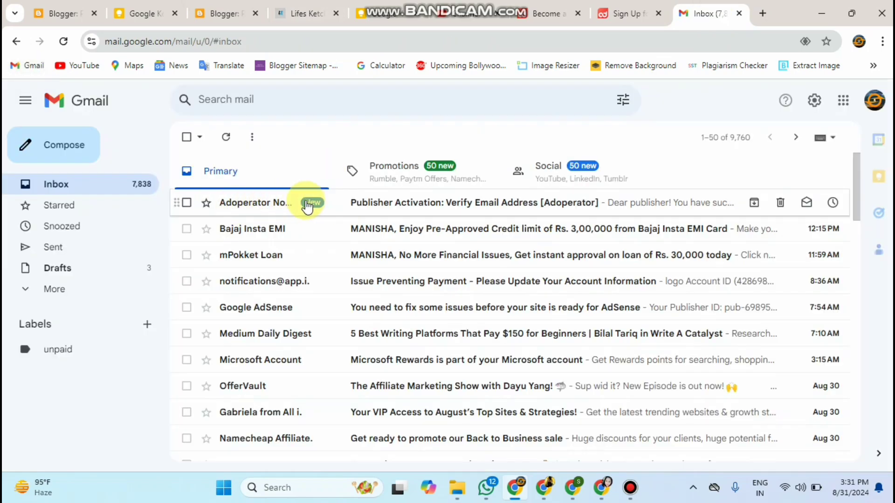
left_click(329, 208)
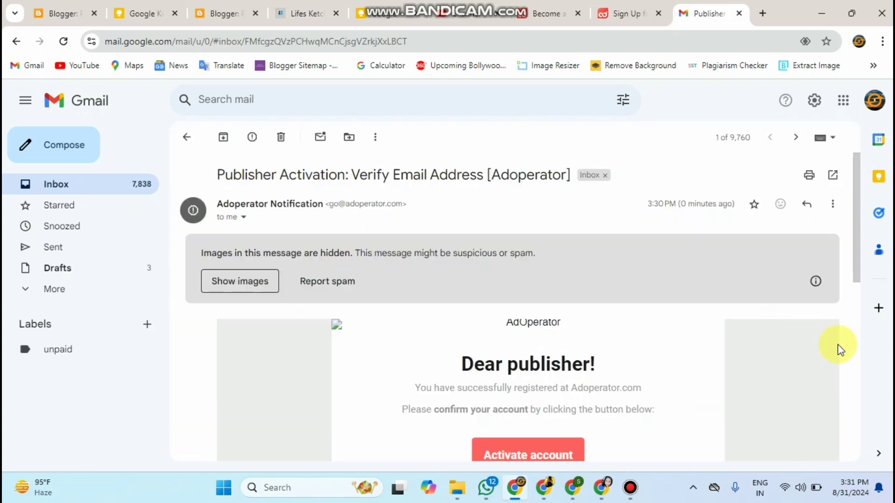
scroll(558, 227, "down", 1)
scroll(558, 227, "down", 5)
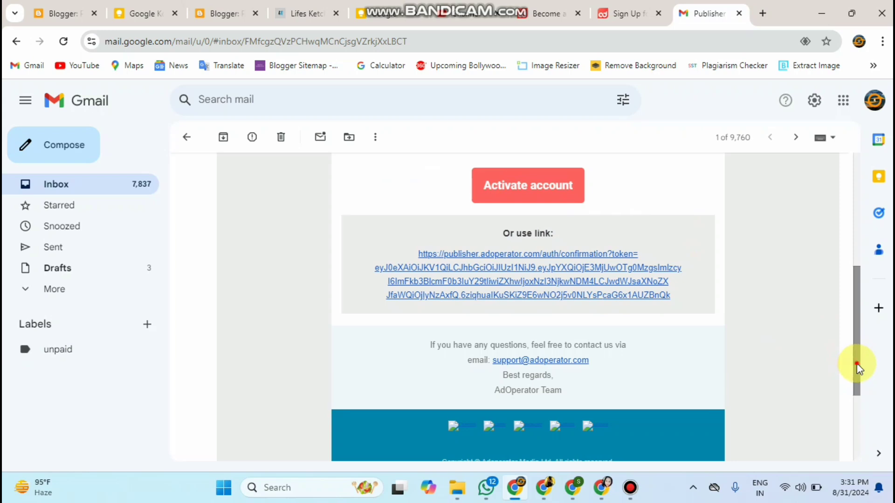
left_click_drag(858, 368, 857, 321)
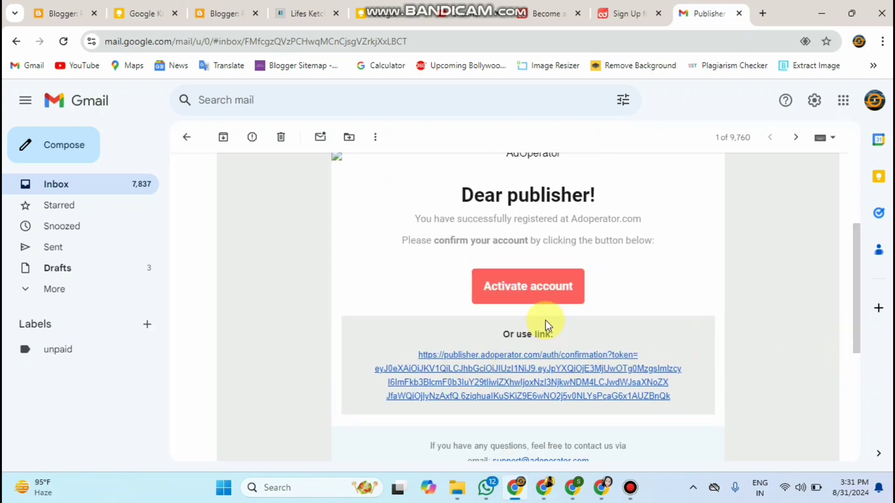
Step: Activate the account, then log in with the account e-mail, terms accepted and Remember me ticked
left_click(533, 297)
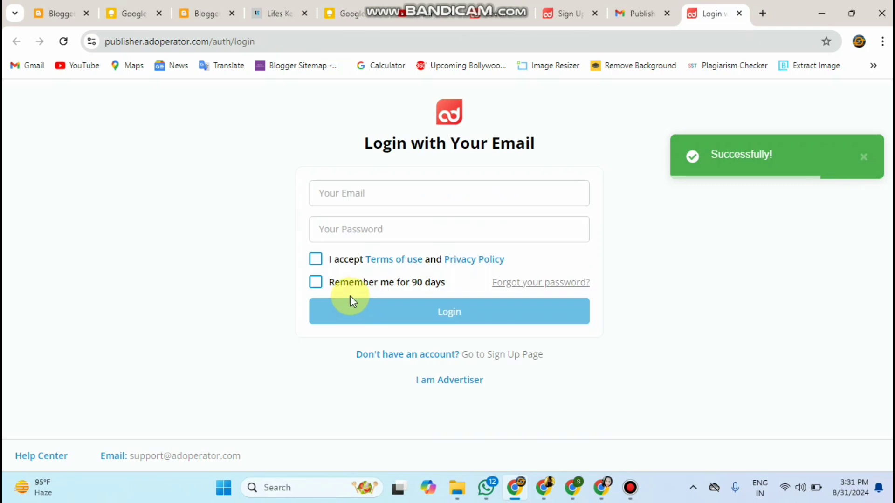
left_click(417, 192)
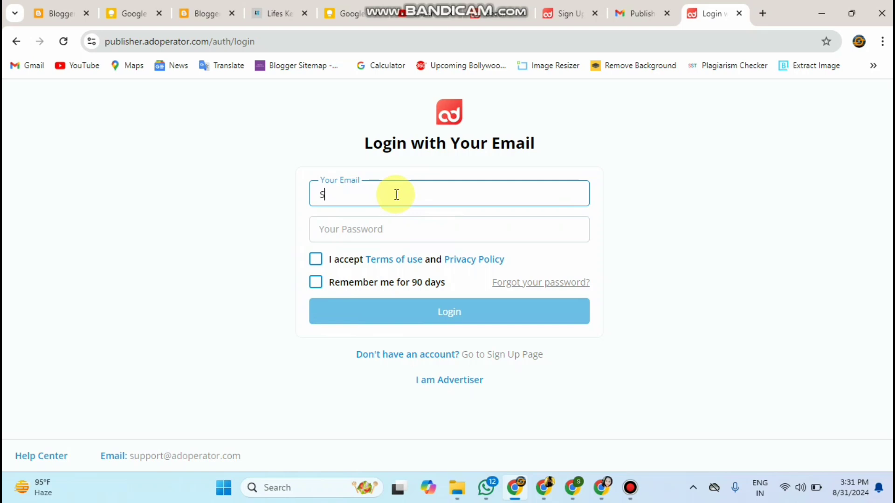
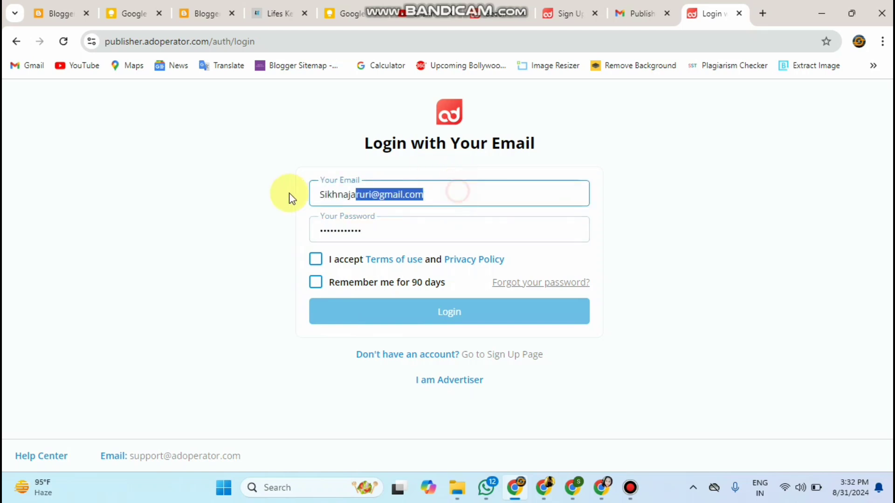
left_click(395, 229)
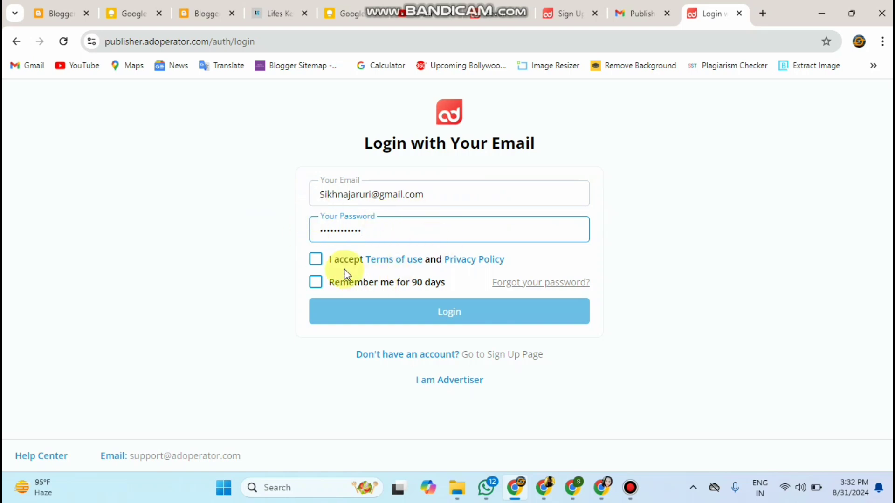
left_click(315, 259)
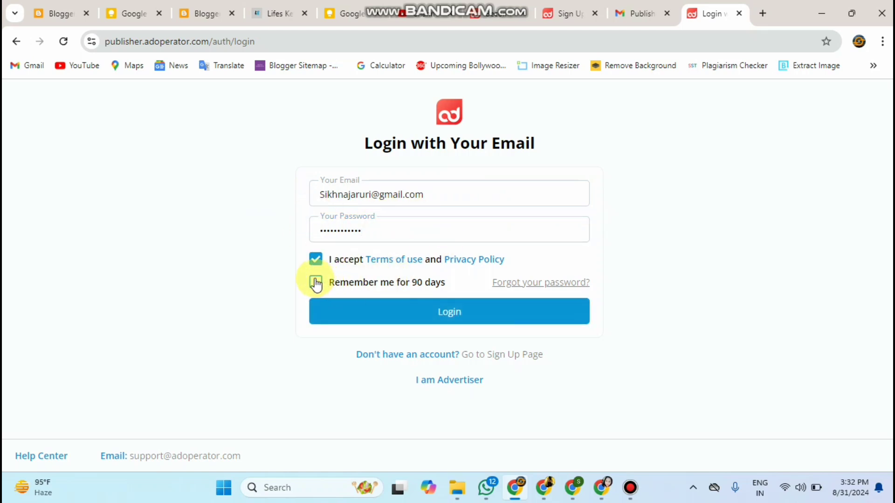
left_click(315, 283)
left_click(426, 311)
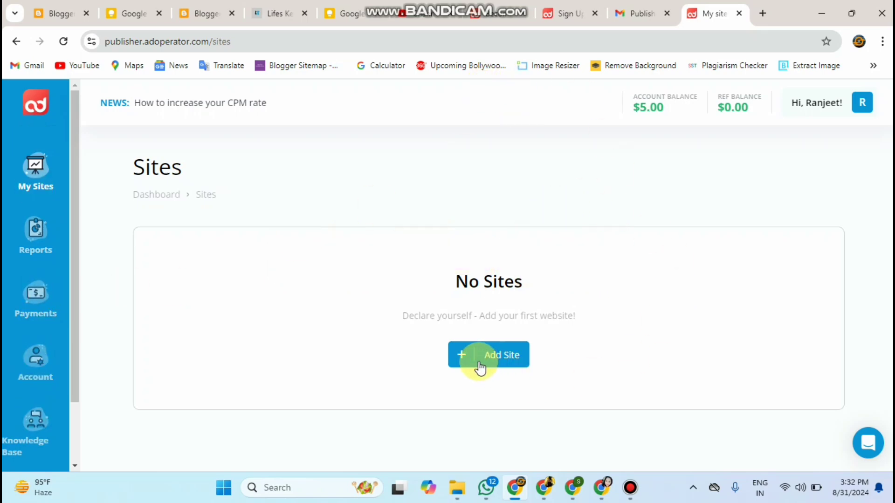
Step: Start adding a site and copy the lifesketches.in blog address from its tab
left_click(503, 359)
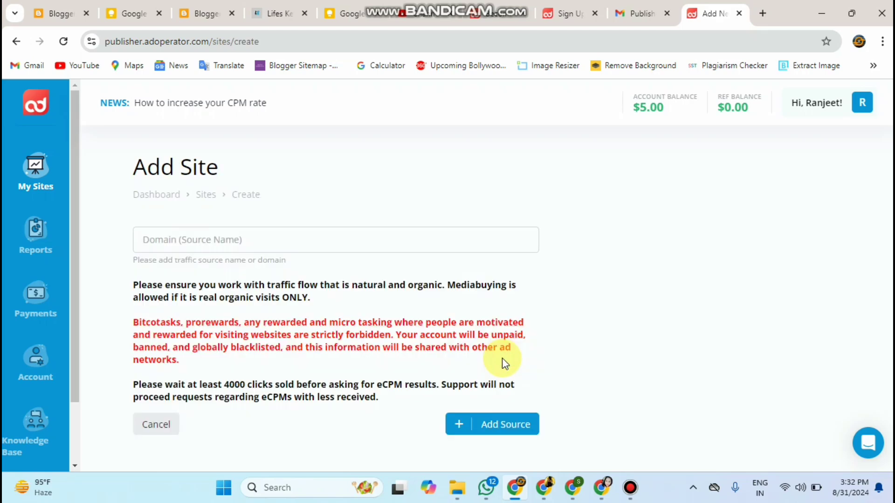
left_click(318, 234)
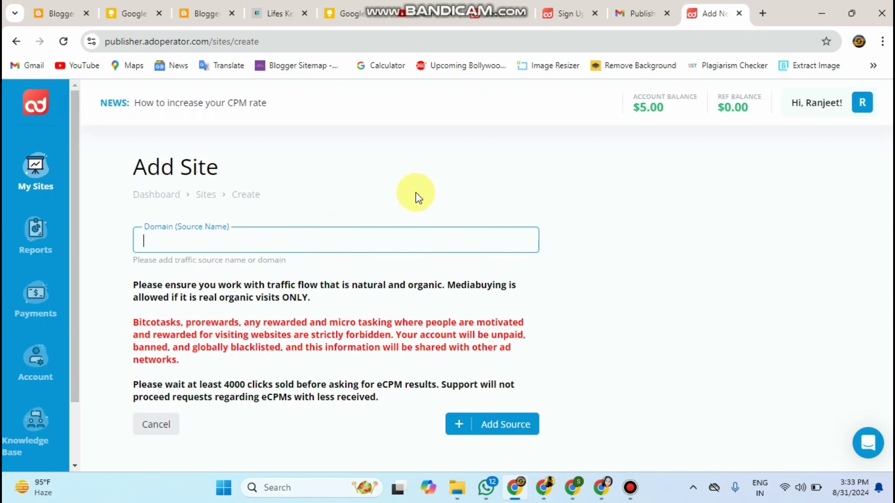
left_click(281, 2)
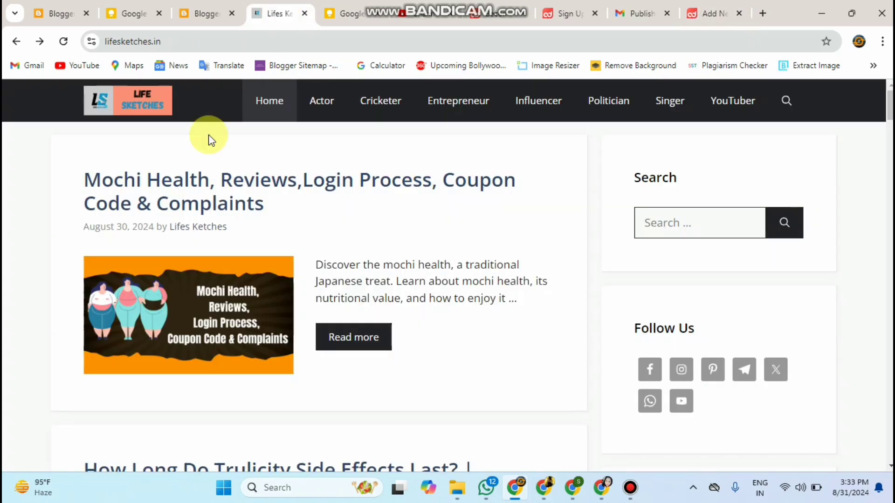
scroll(705, 205, "down", 2)
scroll(705, 206, "down", 12)
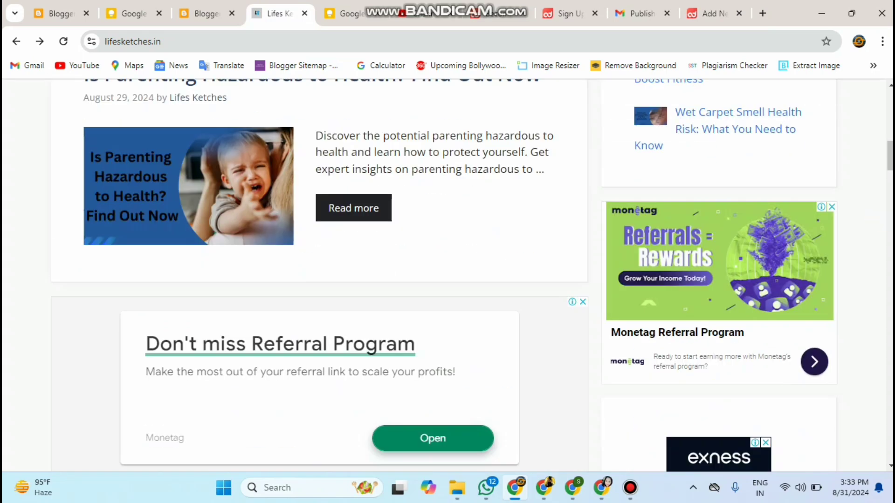
scroll(308, 276, "up", 15)
left_click(294, 37)
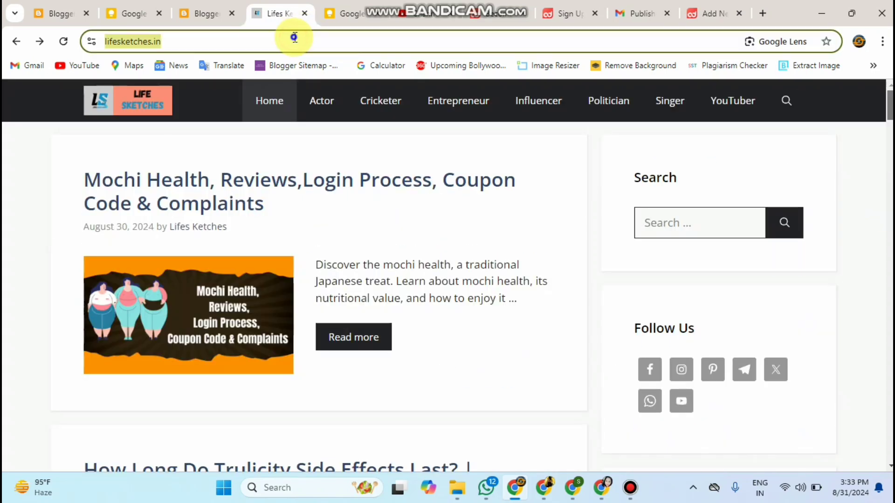
right_click(293, 37)
left_click(329, 159)
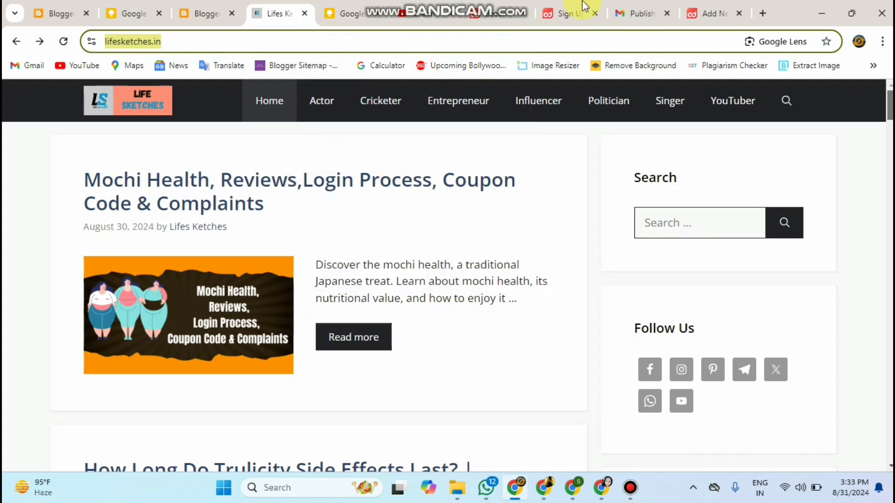
left_click(702, 11)
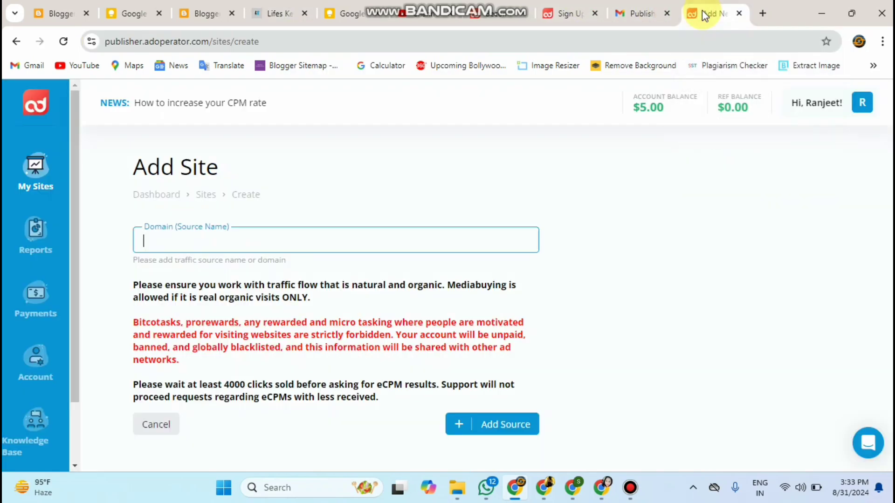
right_click(286, 241)
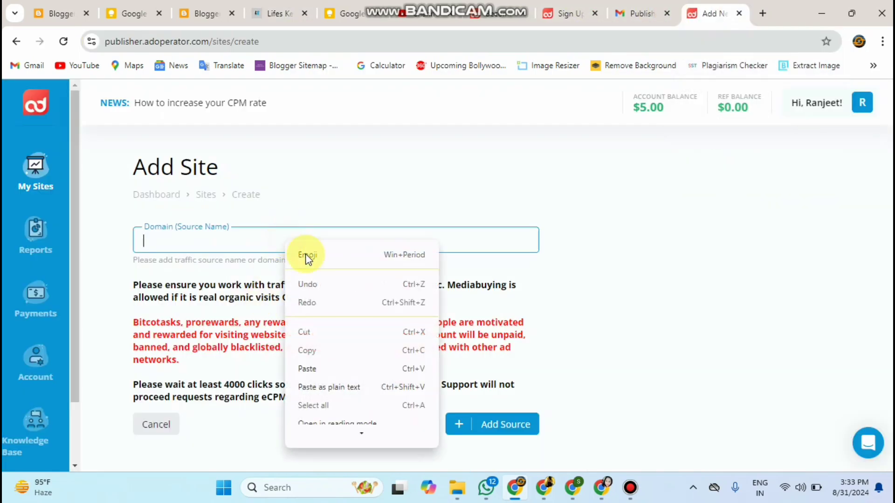
left_click(309, 369)
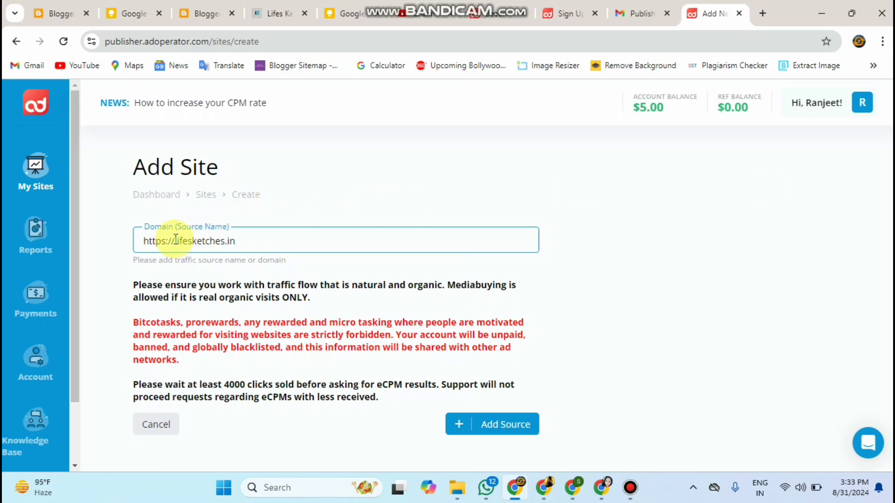
left_click_drag(175, 239, 144, 239)
key("BackSpace")
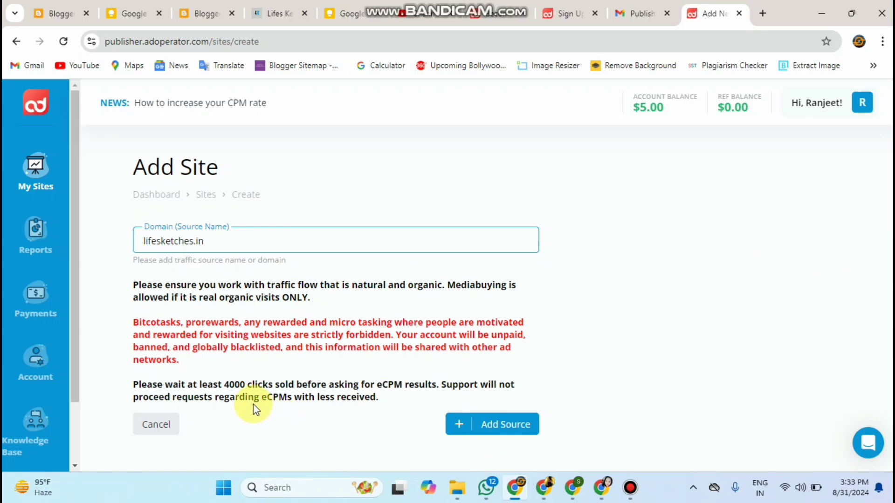
left_click(494, 426)
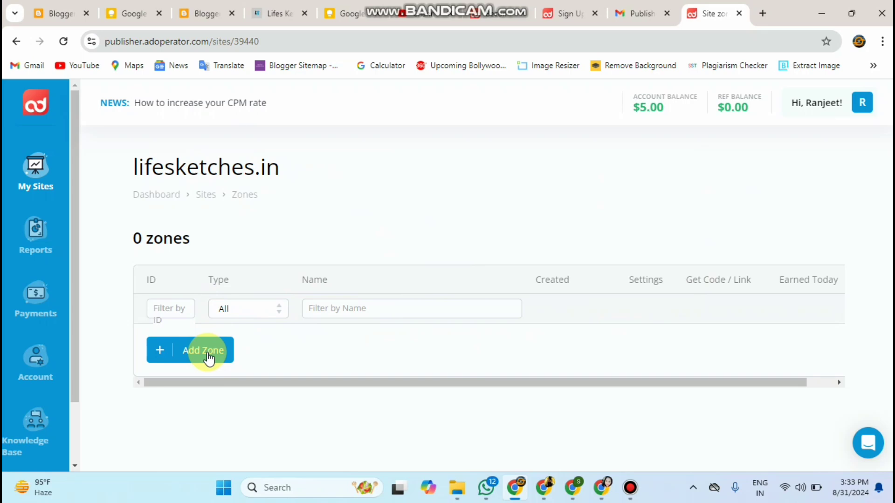
Step: Create a SmartTag-format zone named 'Add' for lifesketches.in and copy its script tag
left_click(208, 354)
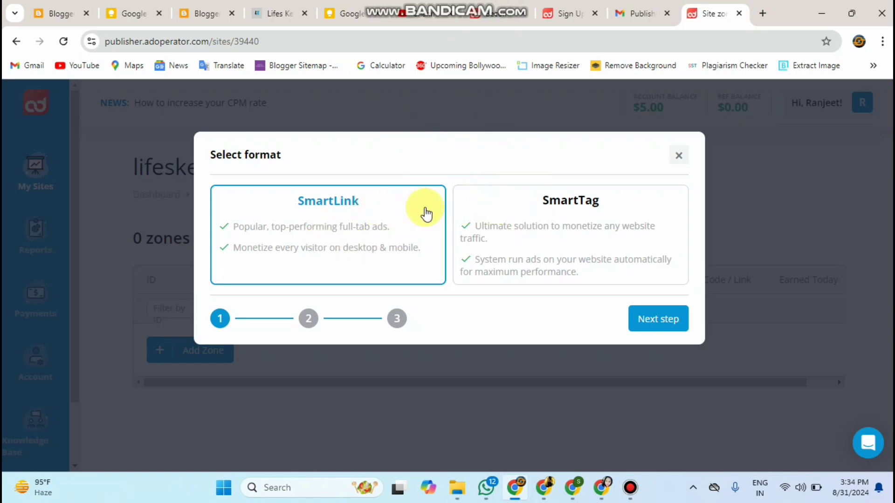
left_click(538, 227)
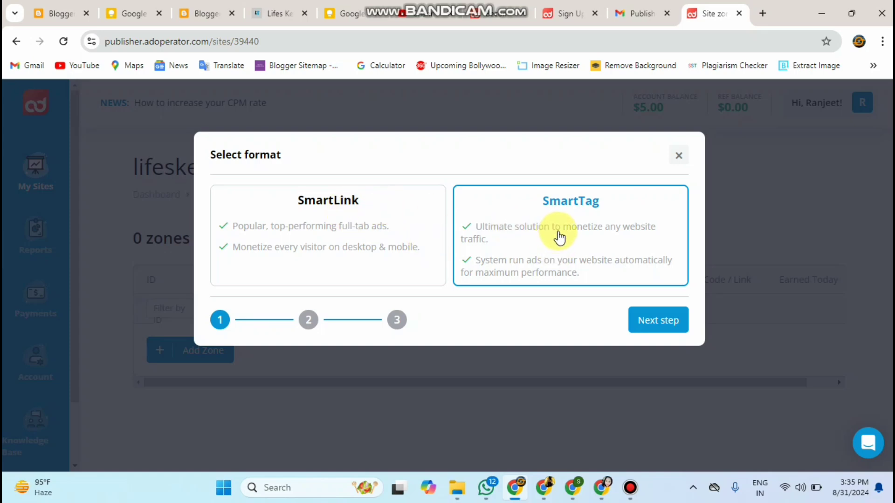
left_click(670, 321)
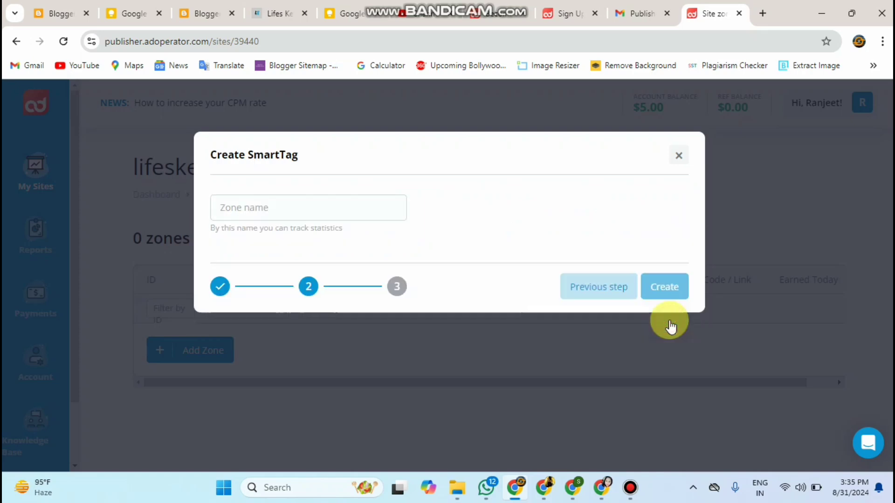
left_click(366, 208)
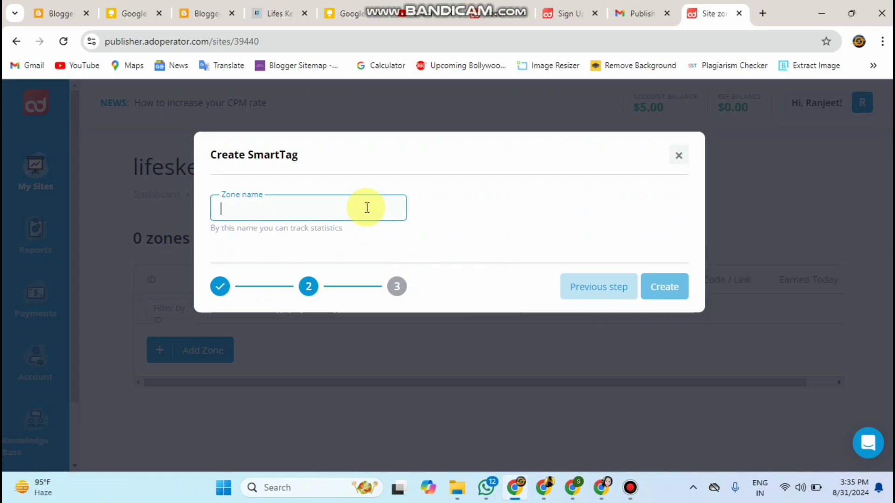
type("Add")
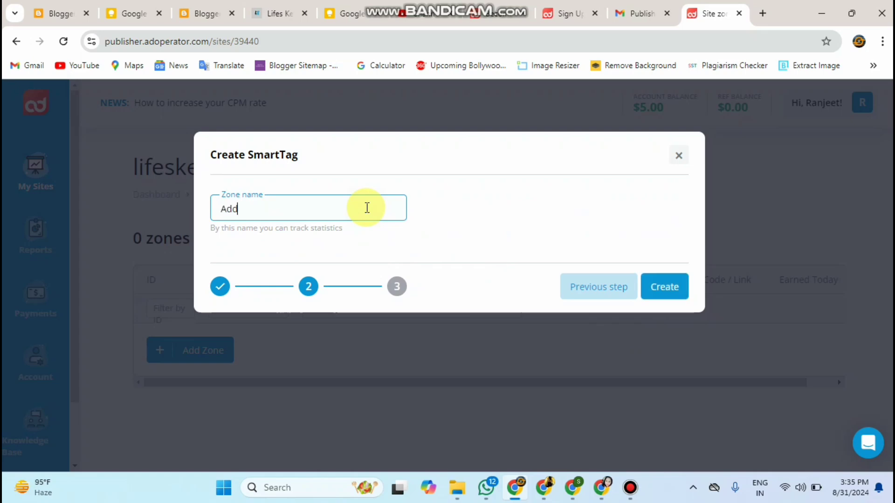
left_click(466, 228)
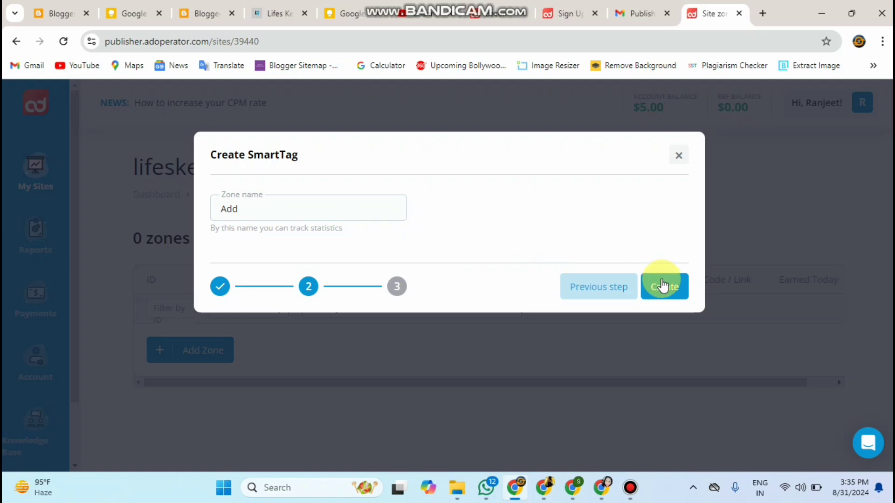
left_click(674, 295)
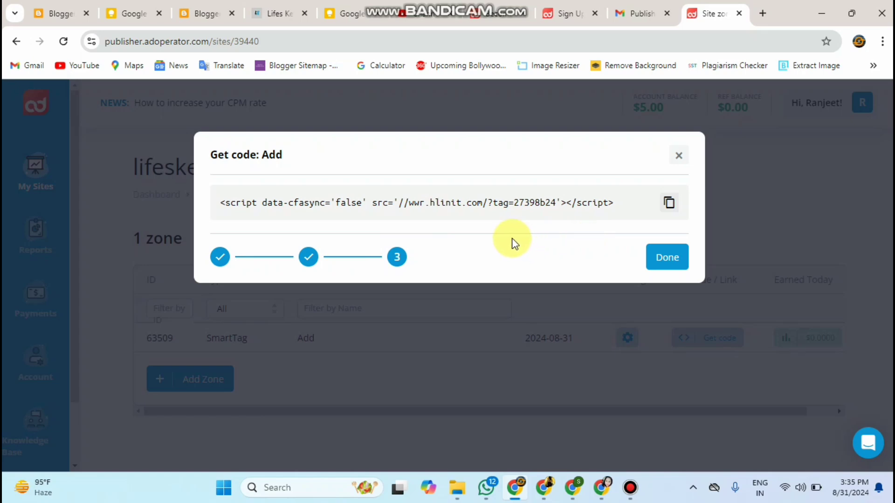
left_click(670, 211)
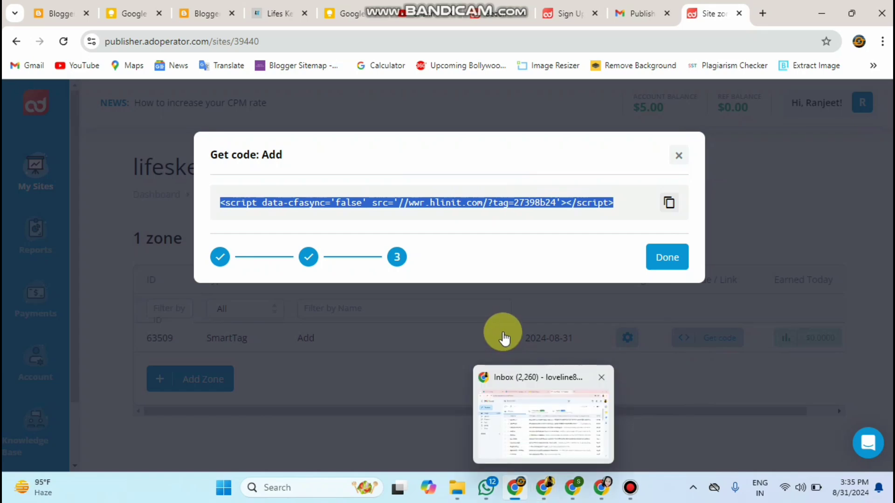
Step: Go to the Settings > WP Headers and Footers page in WordPress
key("alt+Tab")
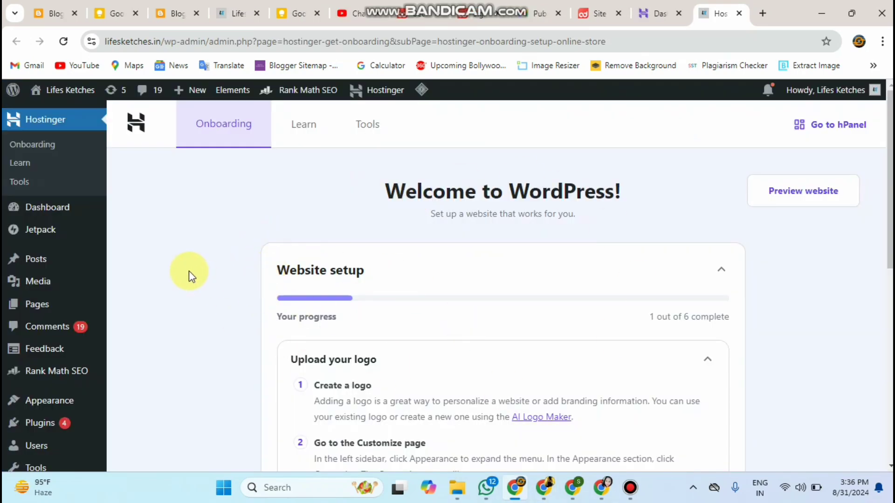
left_click_drag(888, 273, 883, 330)
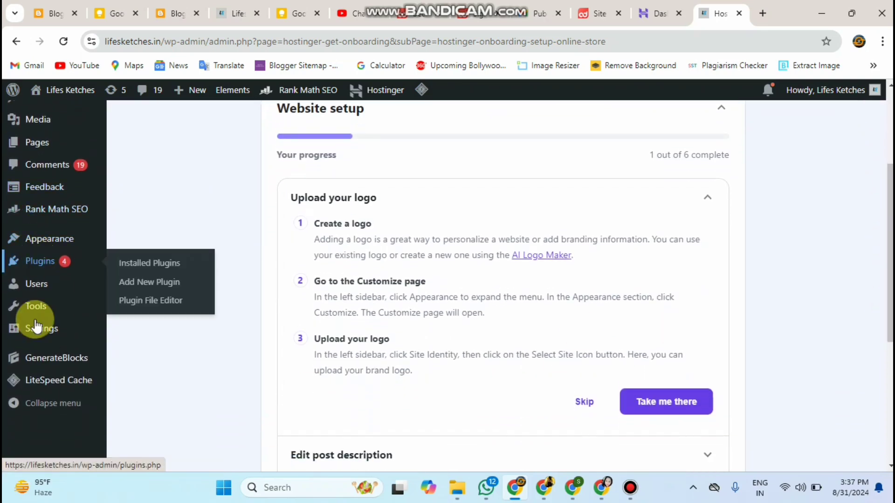
mouse_move(36, 326)
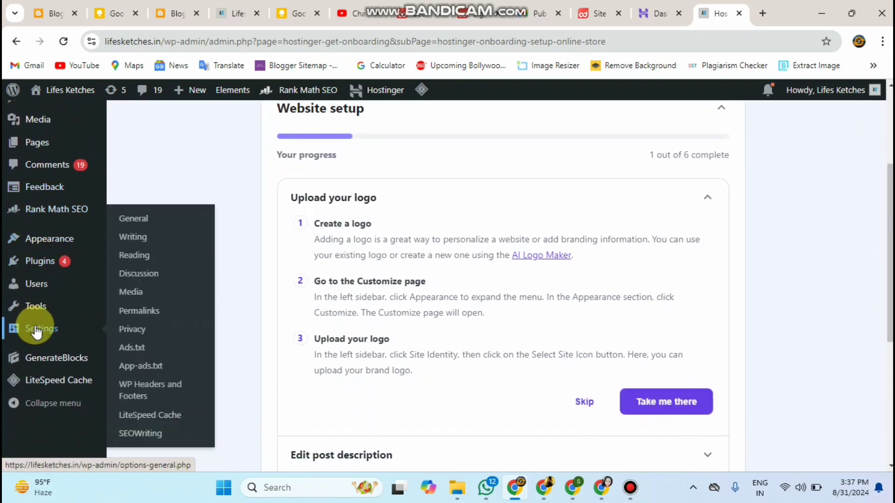
left_click(142, 397)
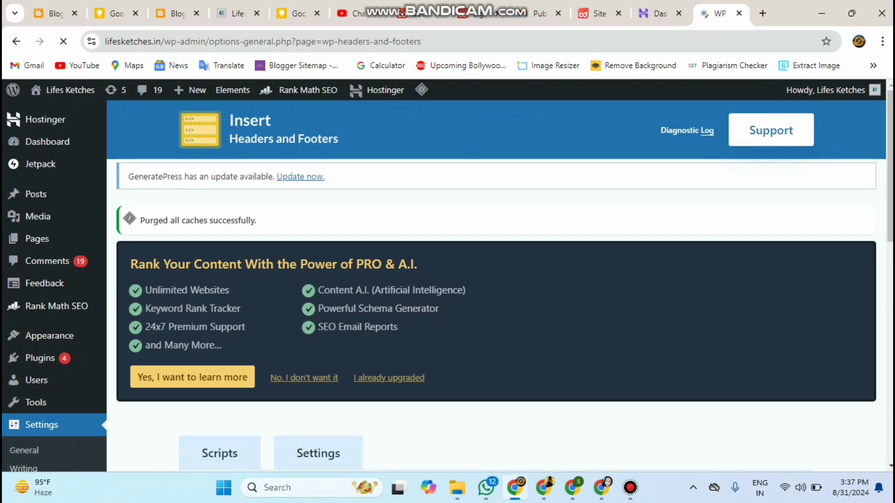
scroll(445, 234, "down", 6)
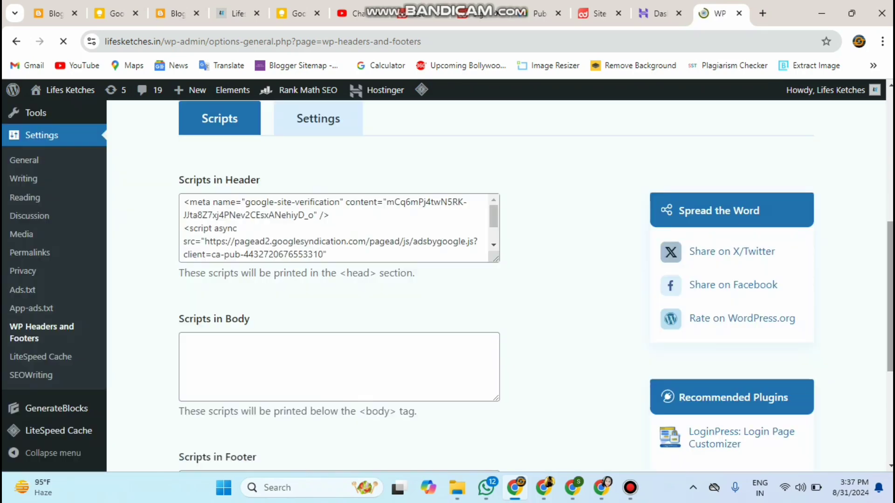
Step: Paste the AdOperator script on a new line in Scripts in Header and save changes
triple_click(495, 222)
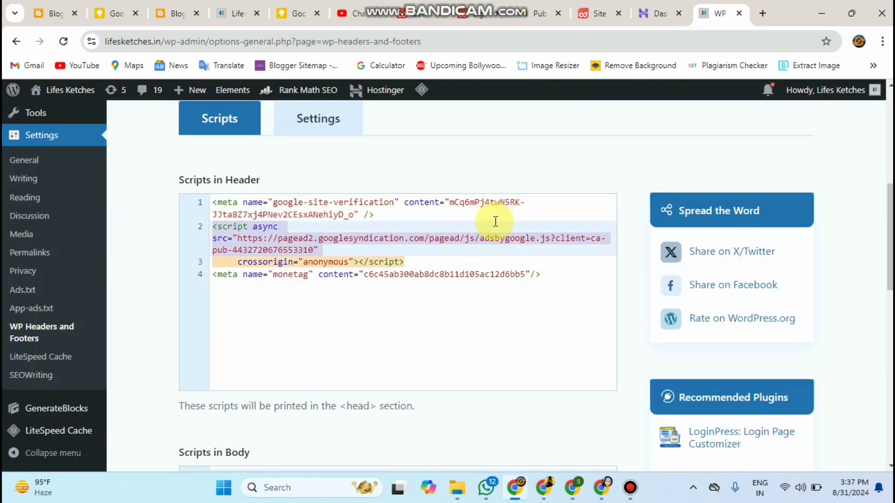
left_click(559, 279)
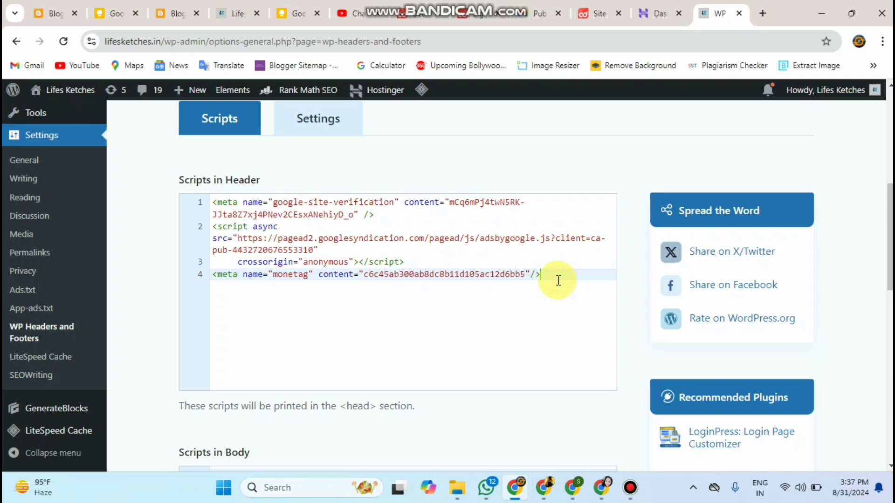
key("Return")
key("Return")
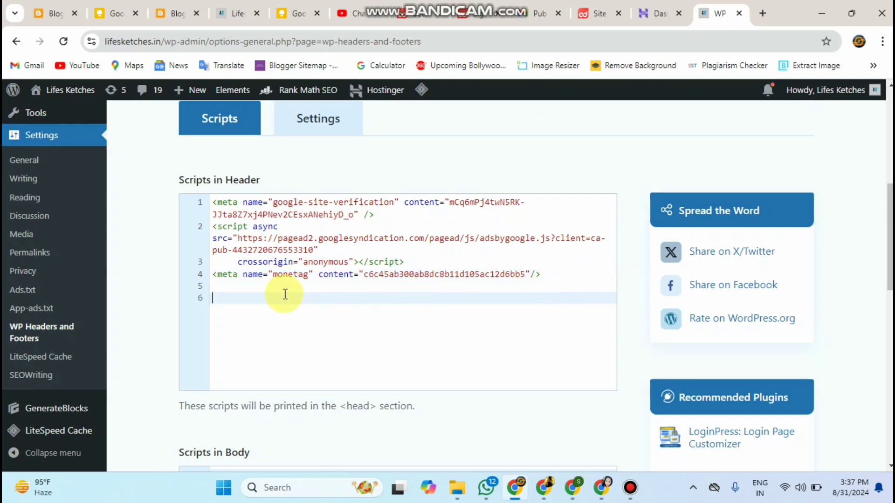
right_click(286, 297)
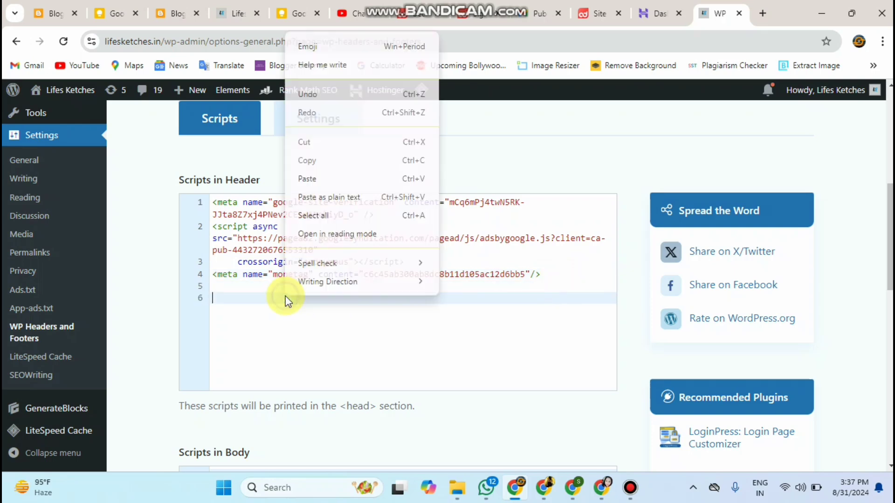
left_click(305, 176)
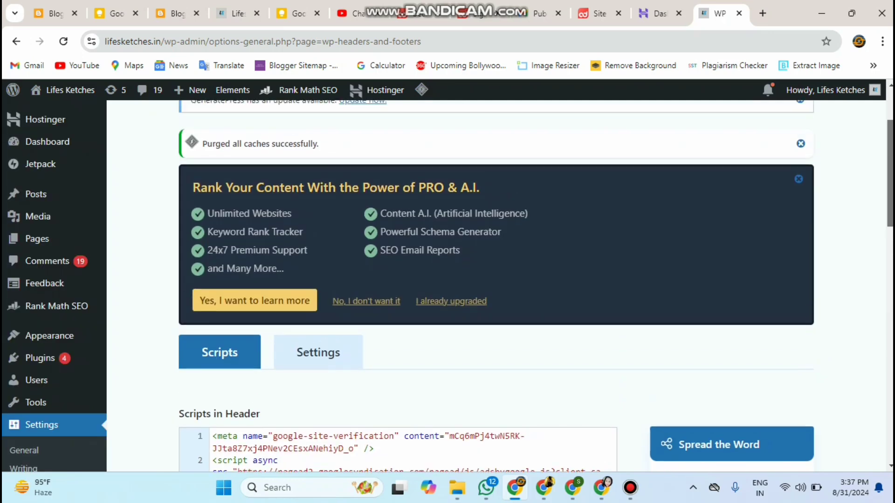
scroll(494, 280, "down", 15)
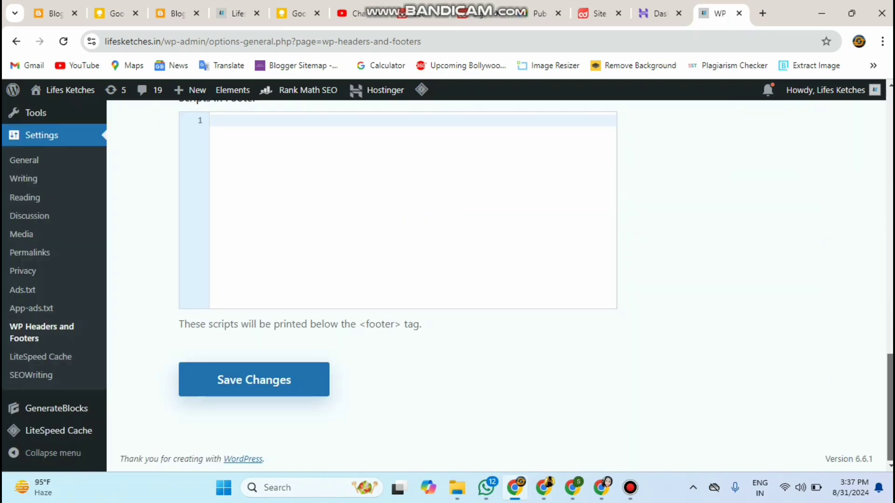
left_click(230, 390)
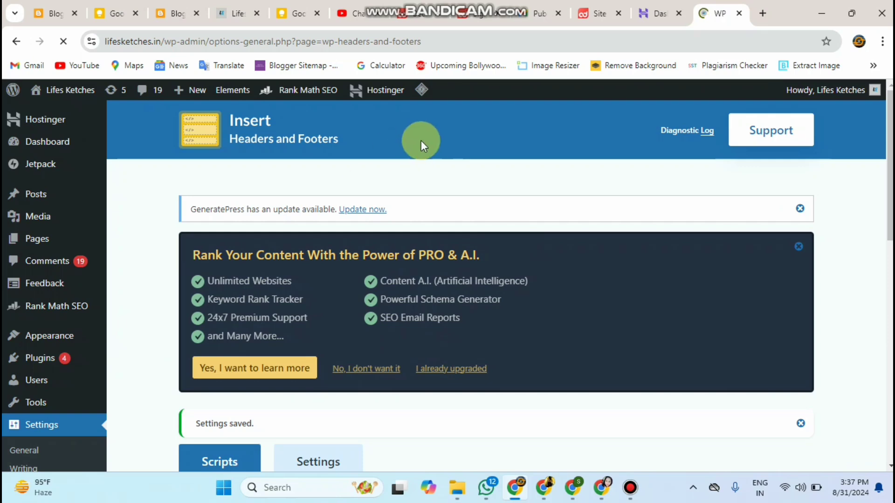
left_click(163, 7)
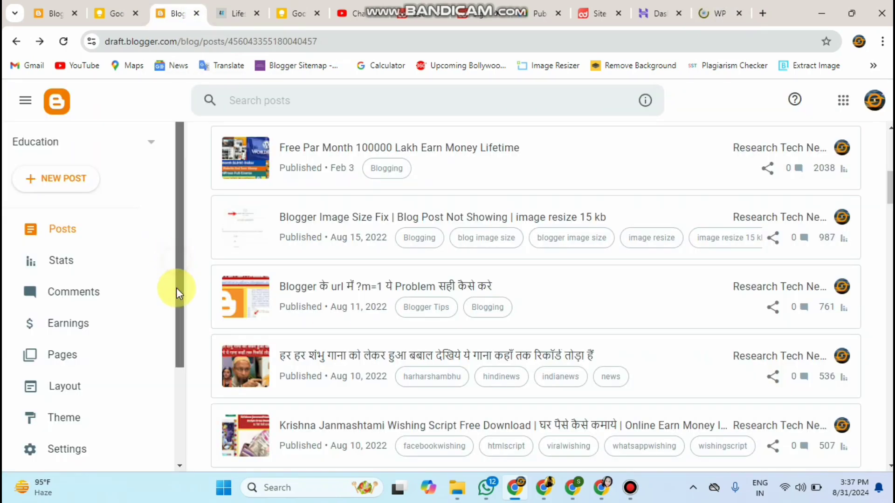
scroll(182, 307, "down", 2)
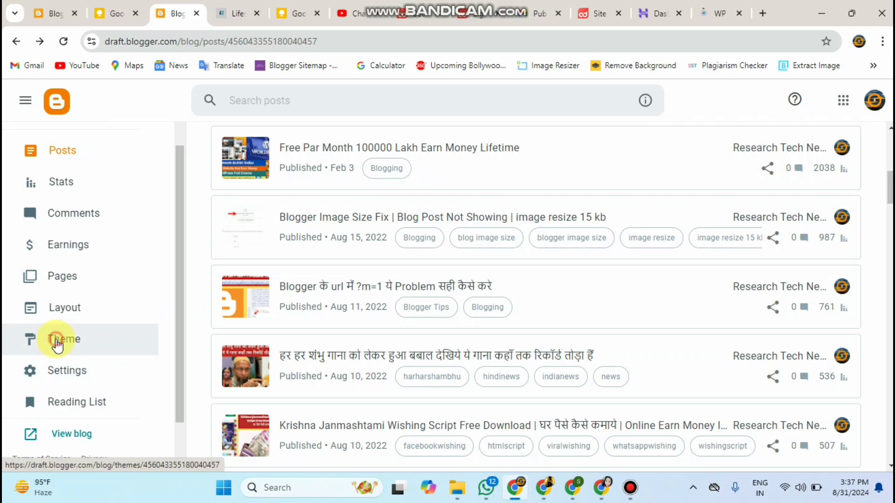
left_click(57, 343)
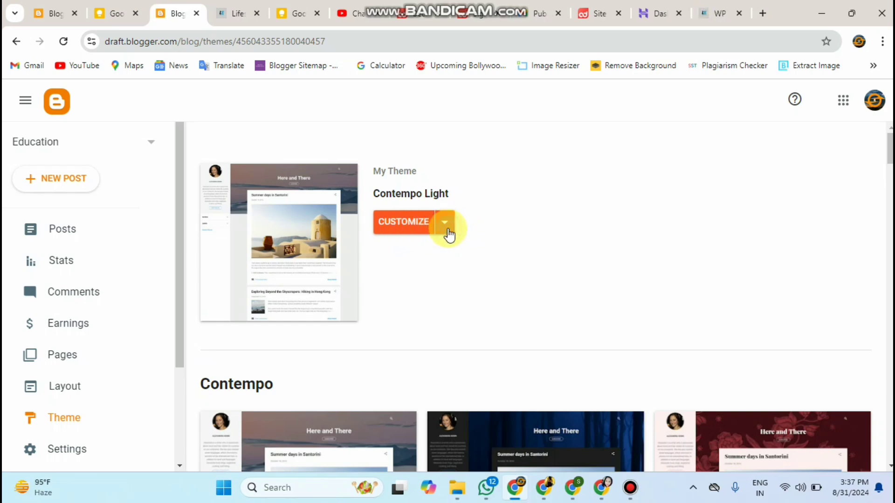
left_click(446, 228)
left_click(278, 331)
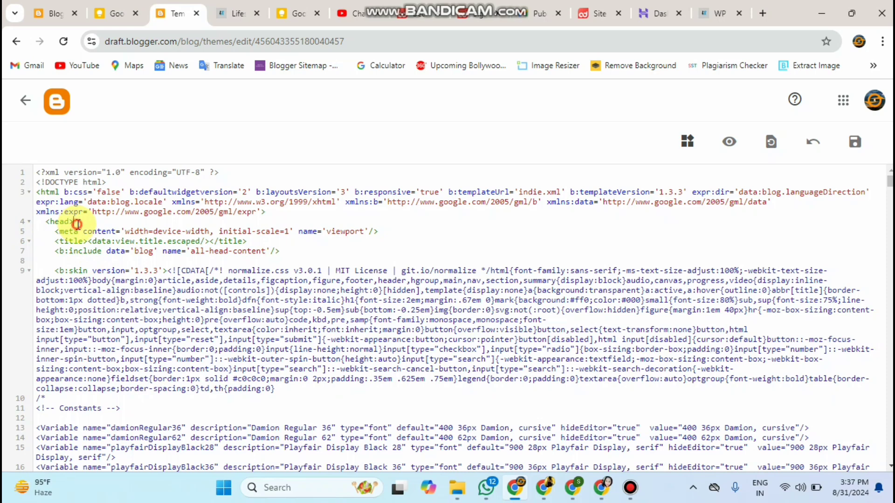
key("Return")
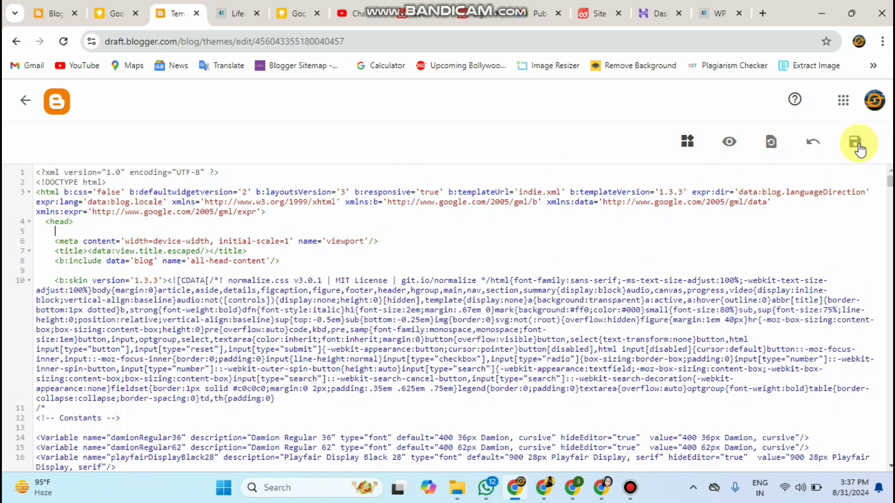
left_click(21, 94)
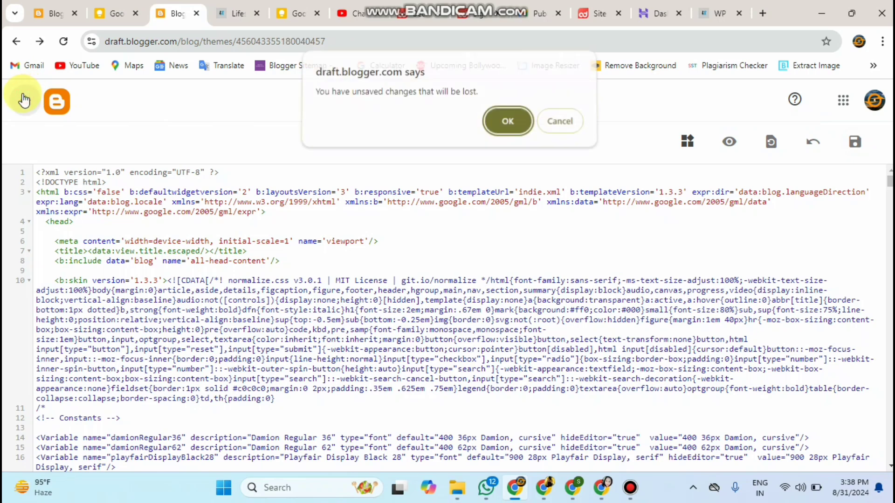
left_click(497, 134)
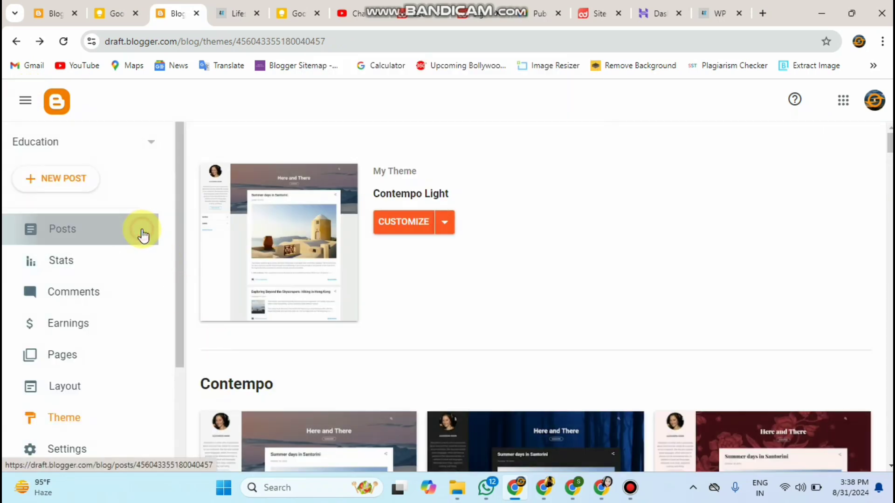
left_click(143, 236)
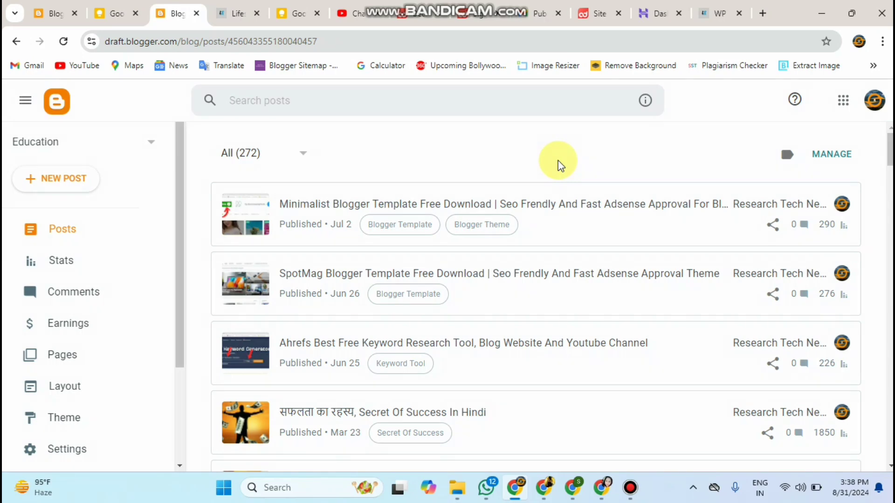
Step: Close the SmartTag Get code window with Done, then view the lifesketches.in homepage
left_click(234, 16)
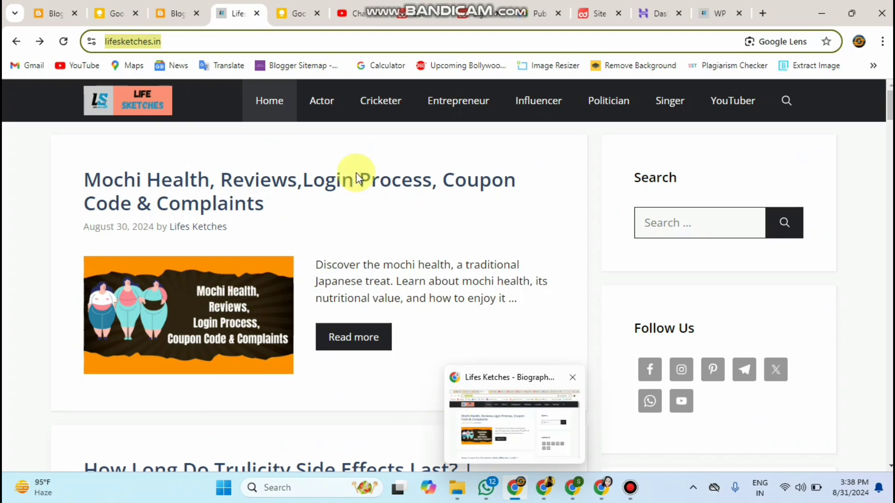
left_click(698, 11)
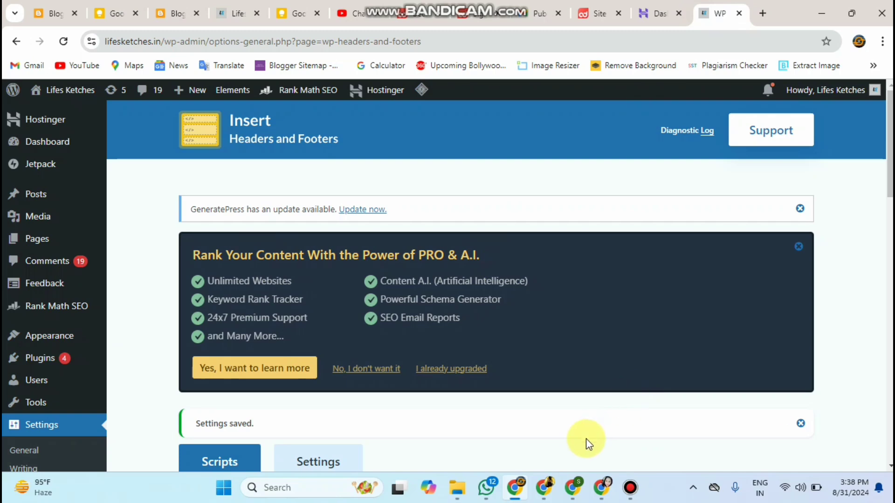
left_click(600, 10)
left_click(544, 212)
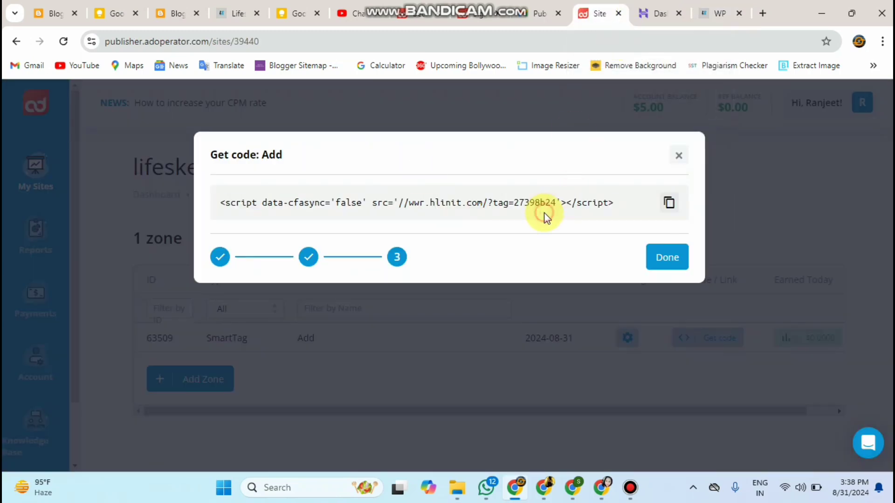
left_click(654, 258)
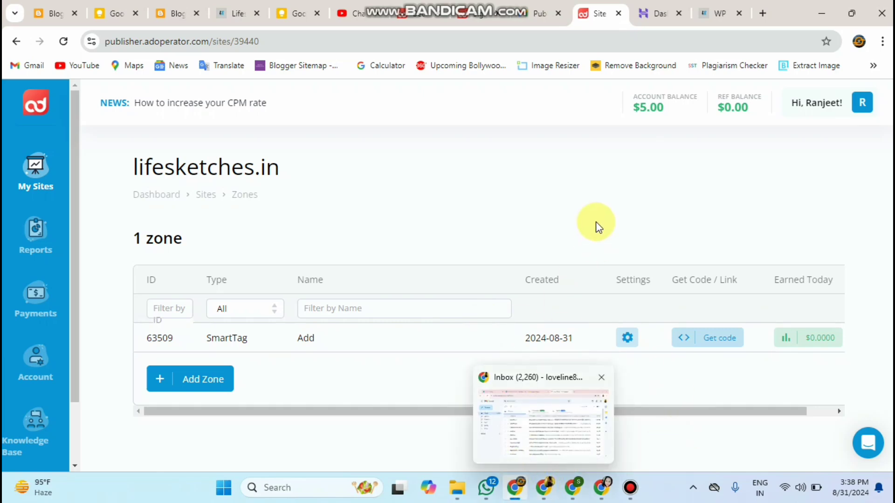
left_click(218, 13)
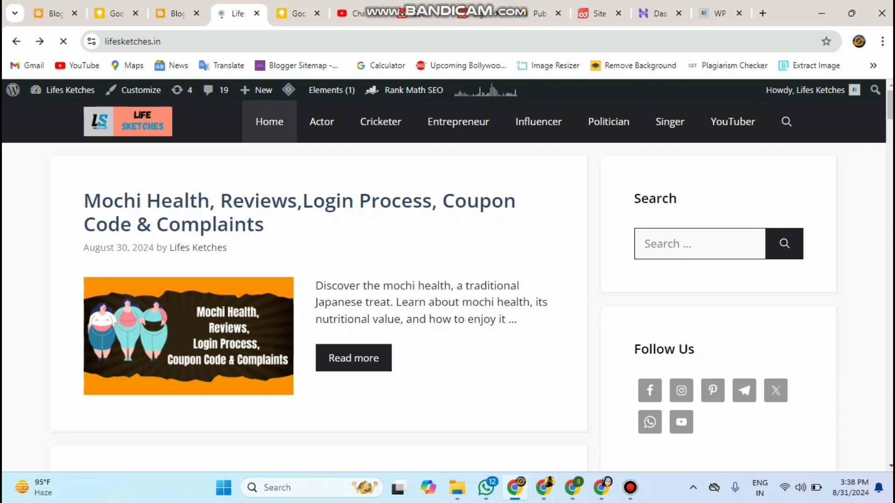
Step: Trigger the blog's pop-up ad, dismiss the vignette ad, and open the Mochi Health post
left_click(301, 154)
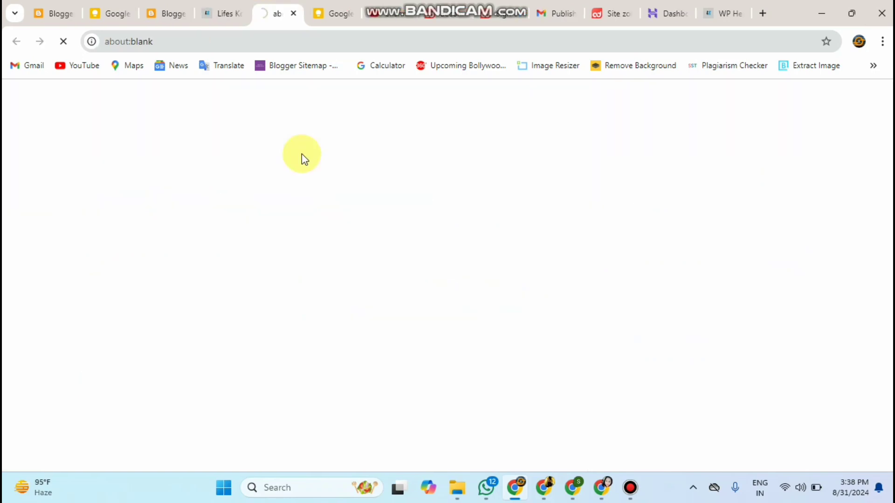
left_click(224, 15)
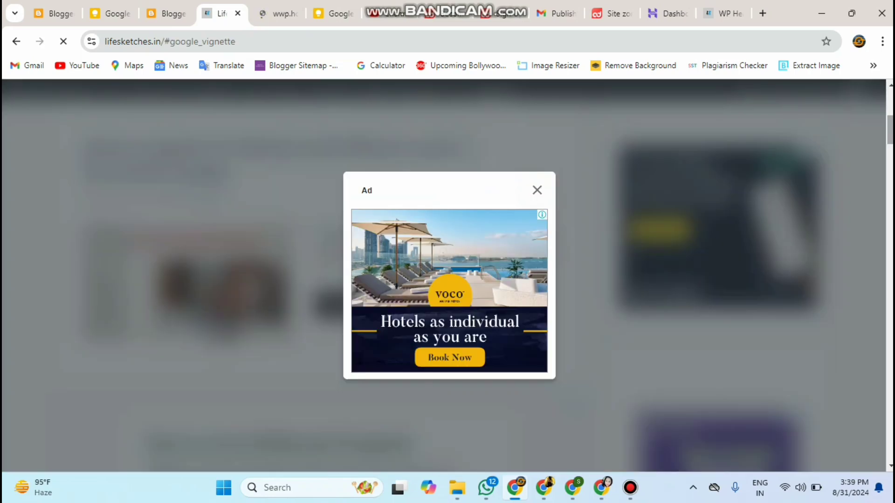
left_click(536, 191)
scroll(890, 127, "up", 7)
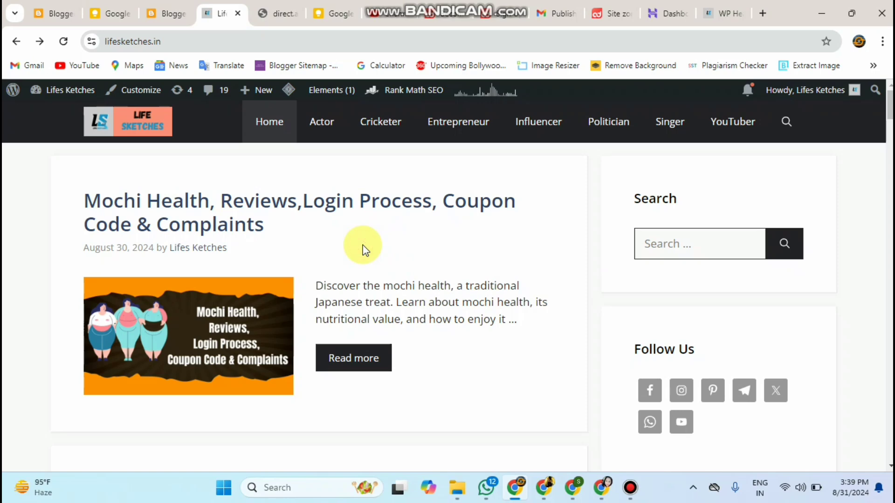
left_click(376, 358)
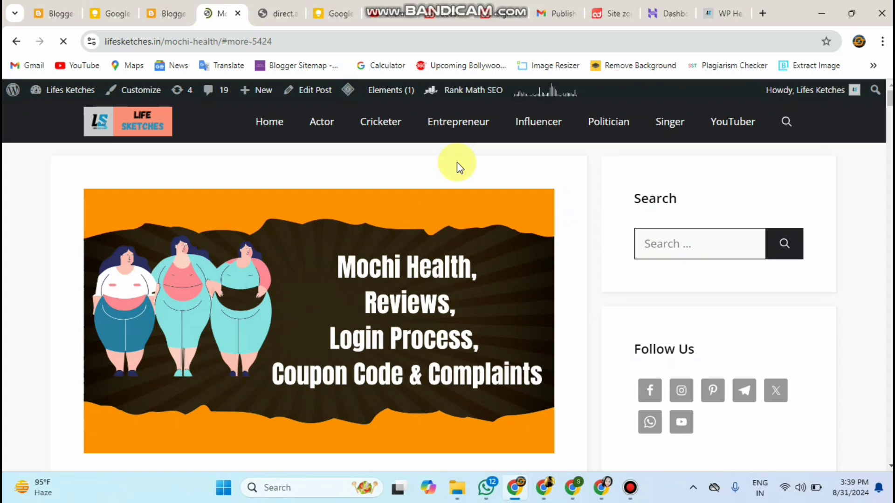
Step: Trigger a pop-up from the Mochi Health post and scroll through the article checking its ads
left_click(278, 7)
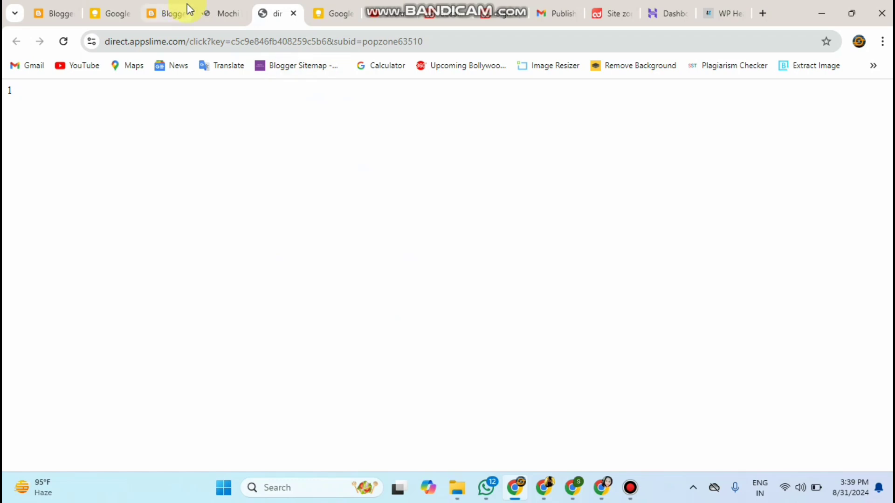
left_click(205, 15)
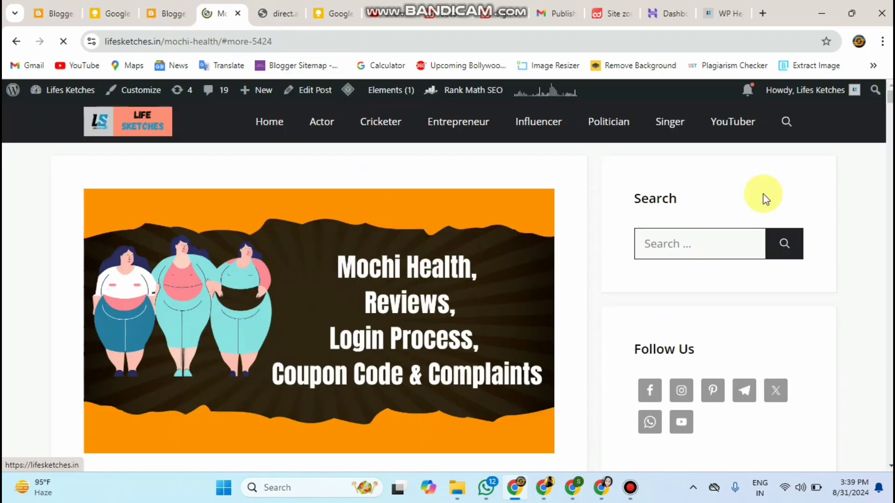
scroll(318, 279, "down", 6)
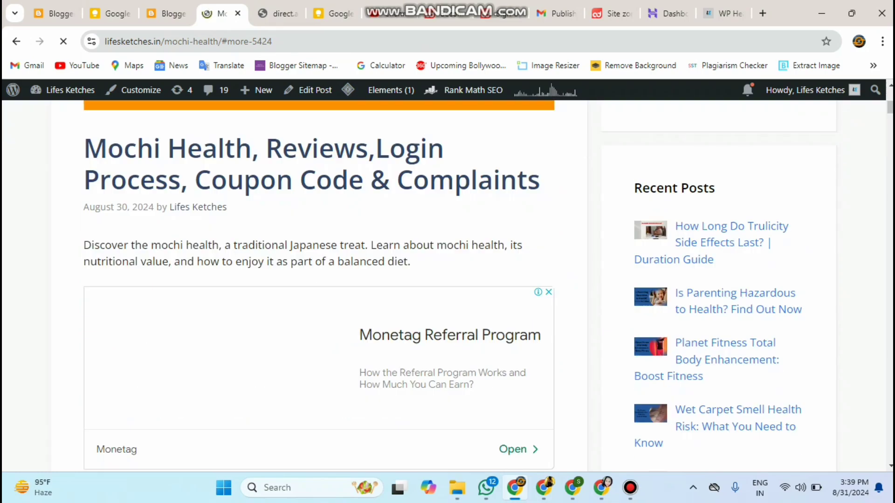
scroll(319, 279, "down", 20)
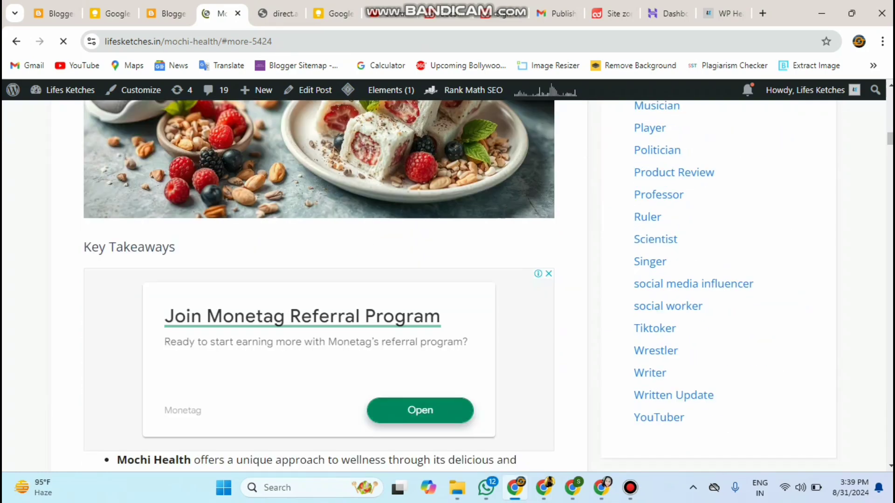
scroll(319, 279, "down", 5)
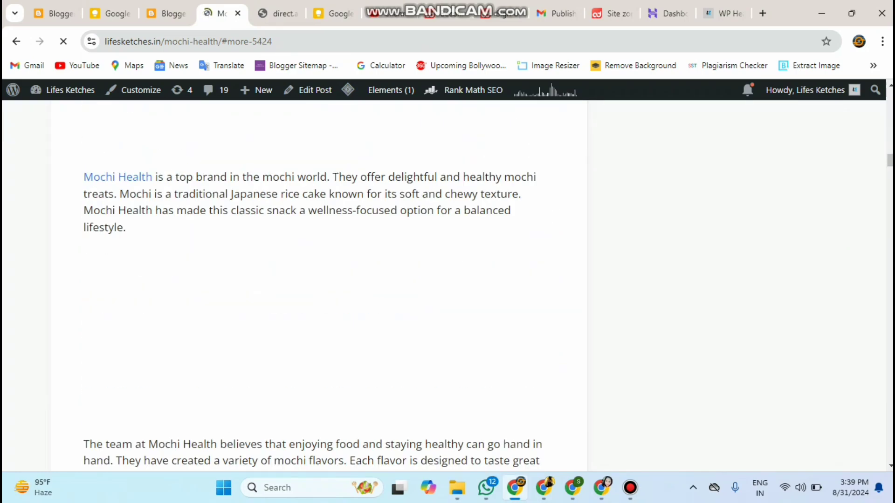
scroll(319, 280, "down", 5)
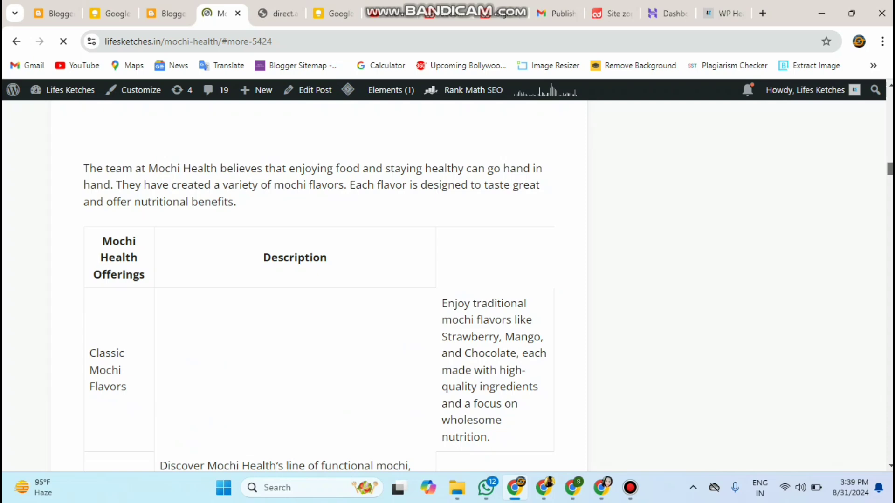
scroll(890, 385, "down", 15)
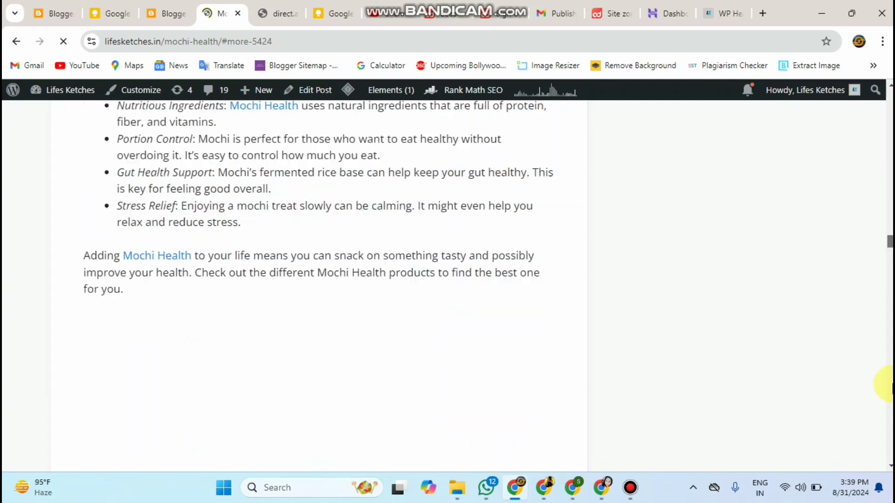
scroll(891, 385, "down", 10)
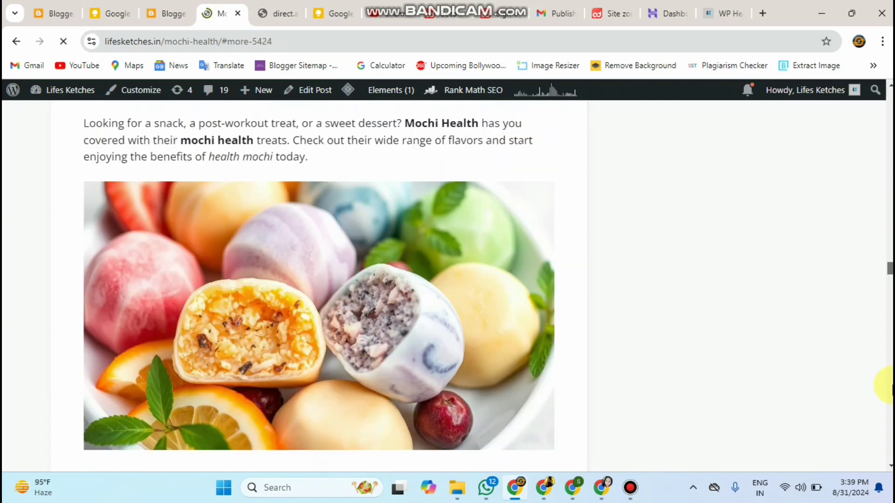
scroll(878, 390, "up", 5)
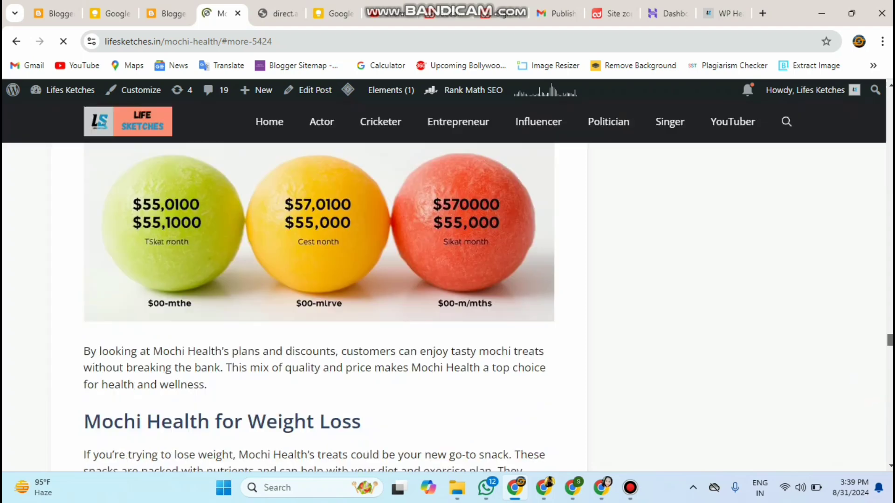
scroll(878, 389, "up", 15)
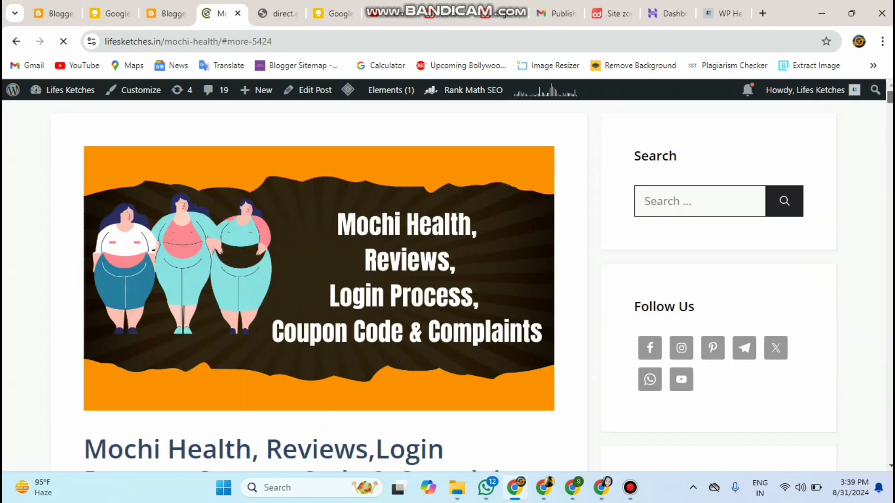
scroll(445, 179, "down", 13)
scroll(446, 180, "up", 1)
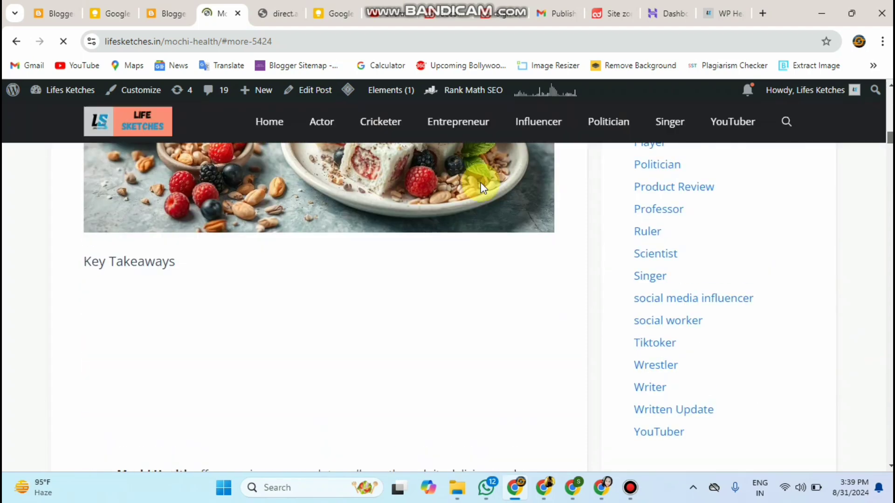
scroll(446, 180, "up", 8)
scroll(445, 178, "up", 4)
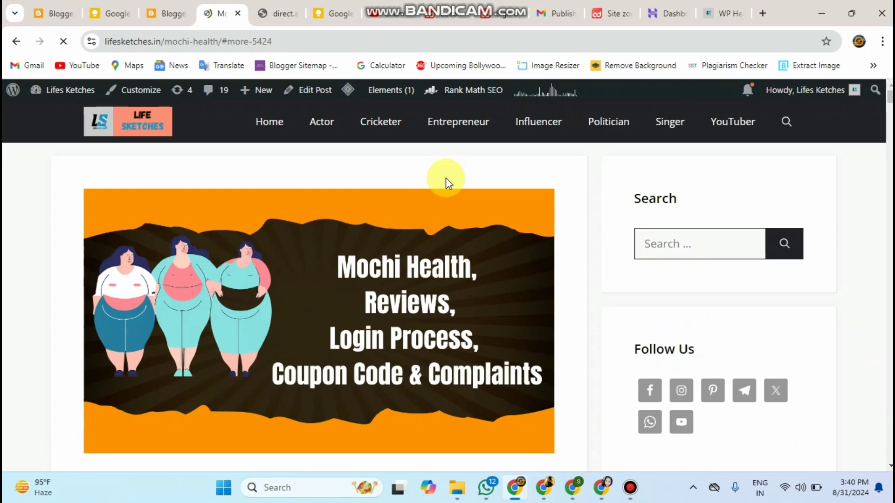
scroll(445, 179, "down", 5)
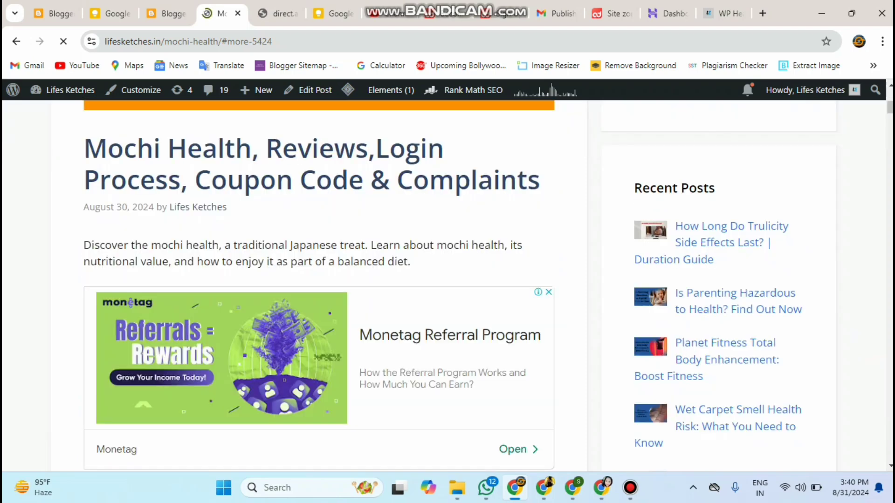
scroll(534, 167, "up", 5)
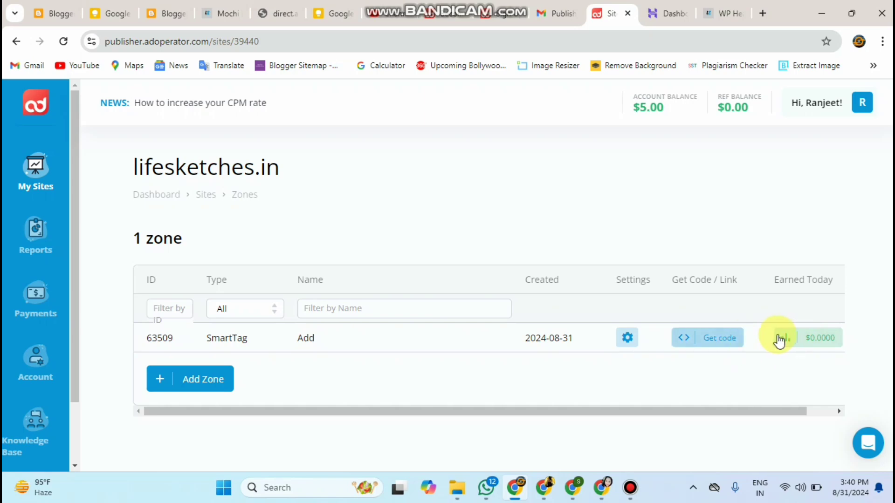
Step: View and close the SmartTag zone's embed code, then start a new zone for lifesketches.in
left_click(707, 340)
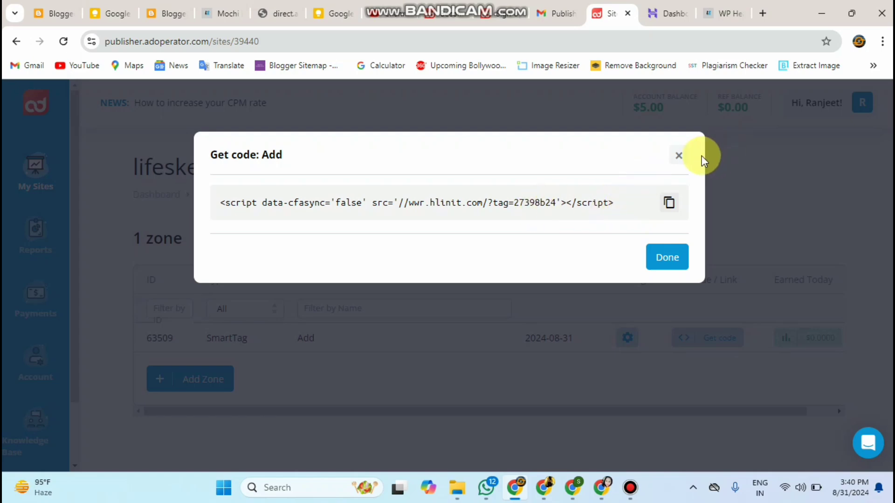
left_click(682, 159)
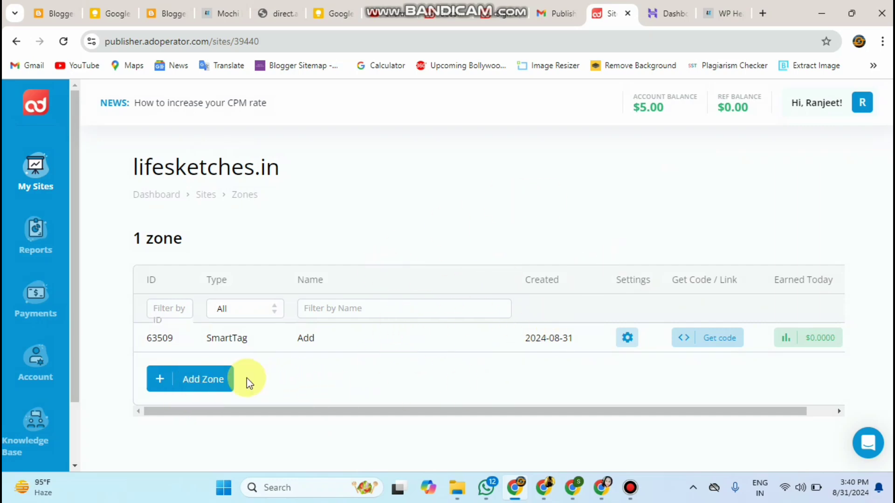
left_click(213, 390)
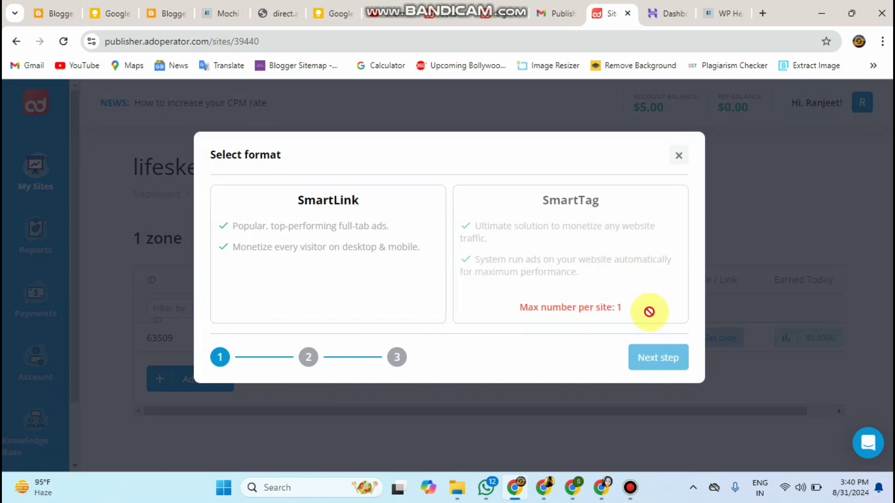
Step: Add a SmartLink zone named 'Ads' for lifesketches.in and copy its redirect URL
left_click(430, 298)
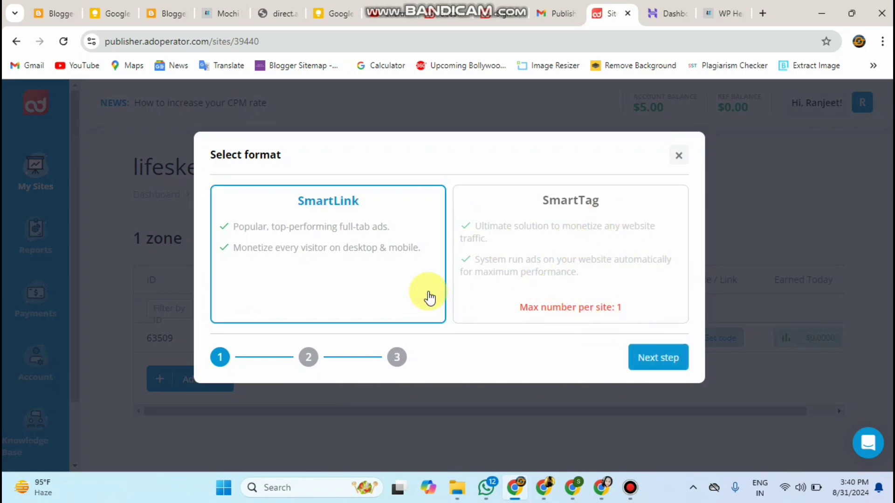
left_click(667, 367)
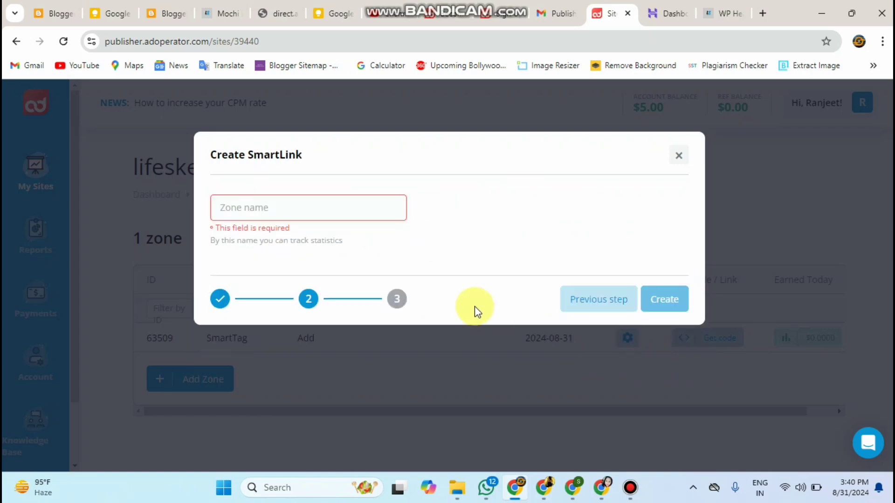
left_click(349, 211)
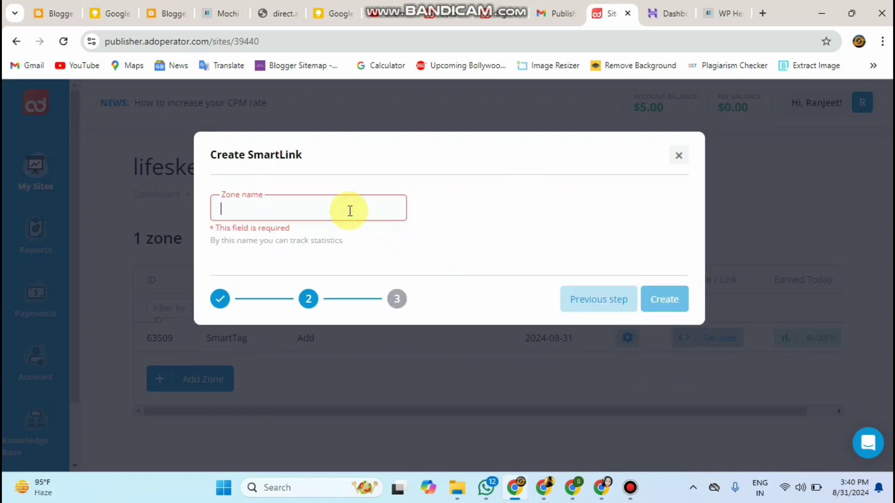
type("Ads")
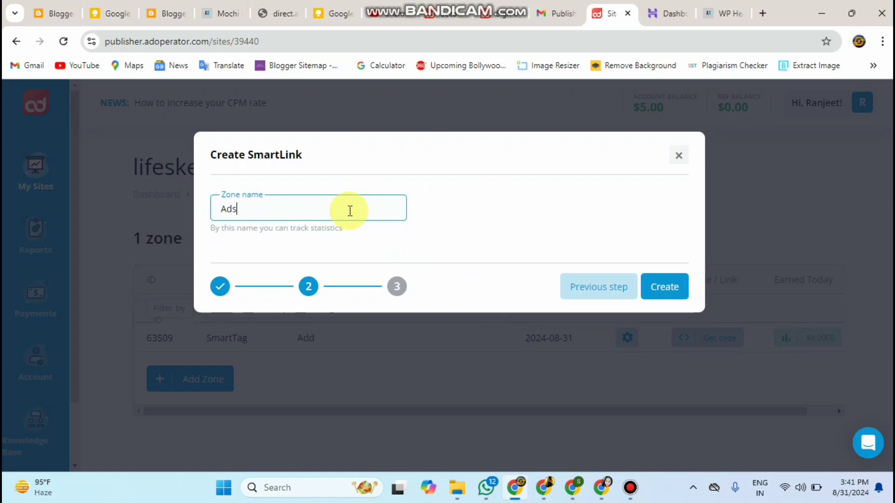
left_click(657, 285)
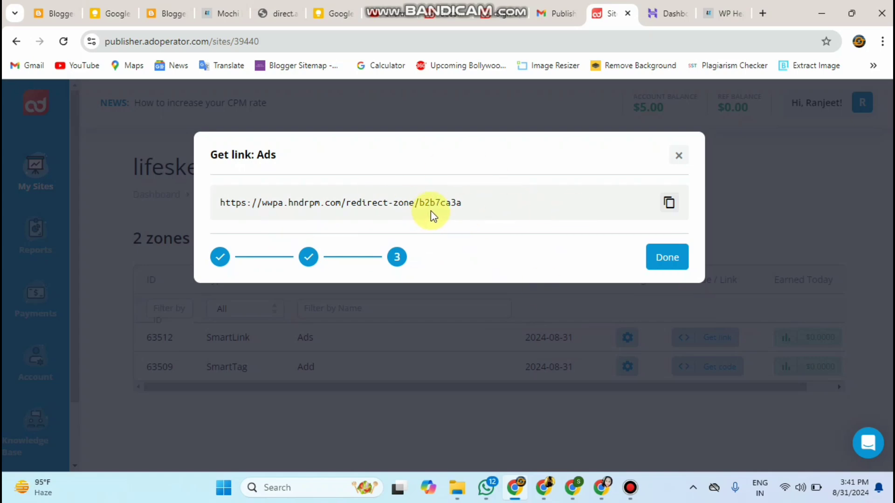
left_click(475, 205)
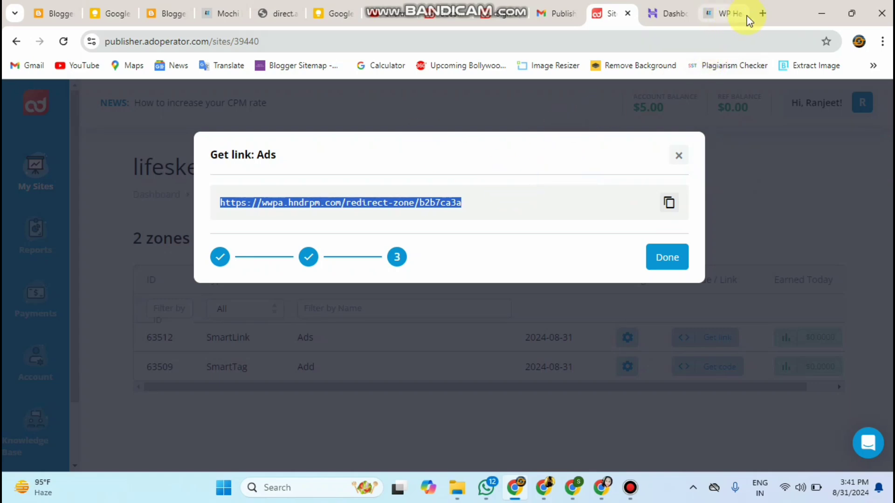
Step: Load the copied SmartLink redirect URL in a new Chrome tab
left_click(761, 14)
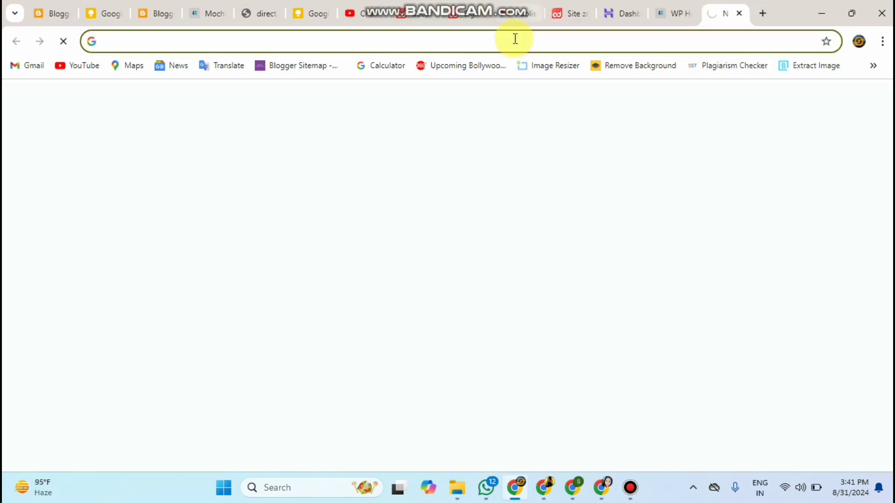
key("shift+F10")
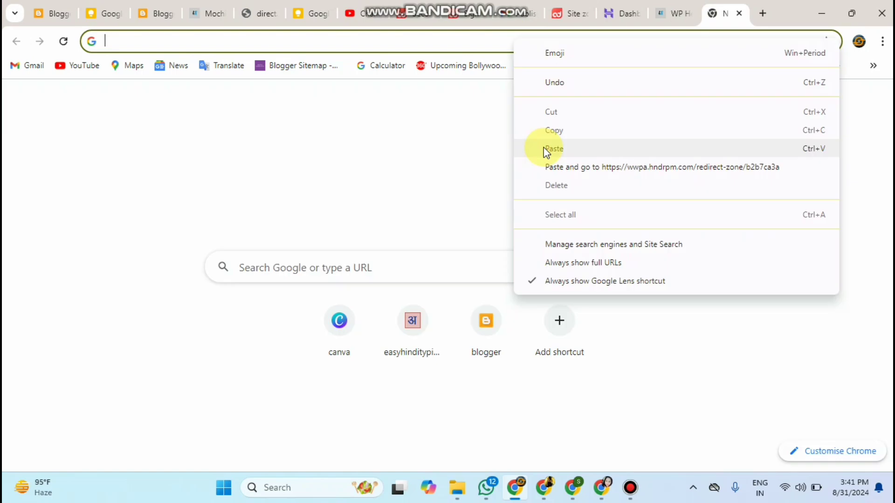
left_click(544, 147)
key("Return")
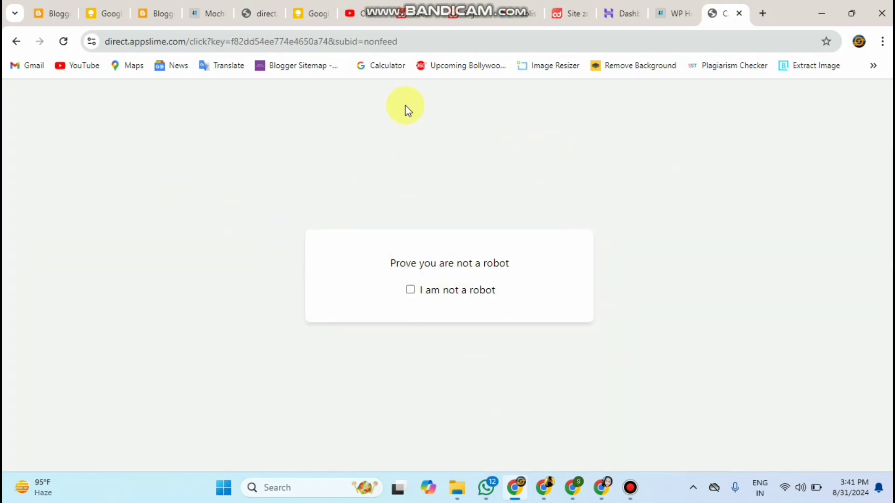
Step: Reload the SmartLink URL to reach the 'Prove you are not a robot' page, then return to the Mochi Health post
left_click(64, 42)
left_click(146, 42)
right_click(144, 43)
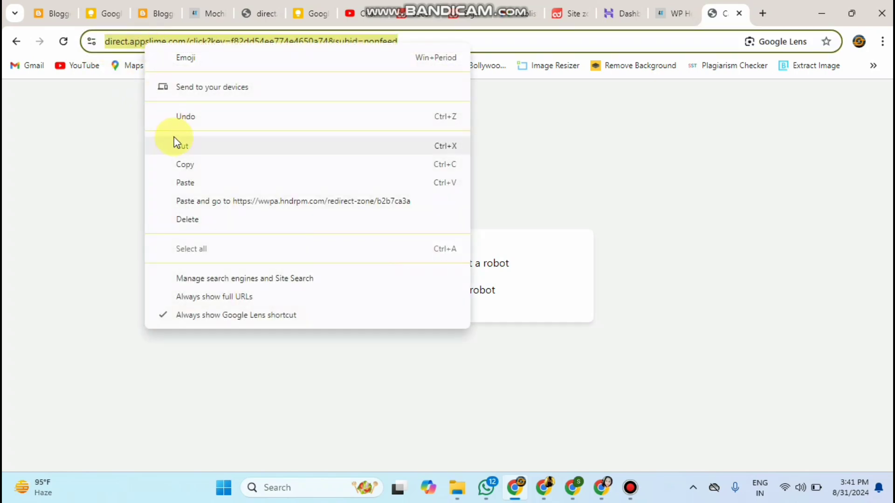
left_click(179, 182)
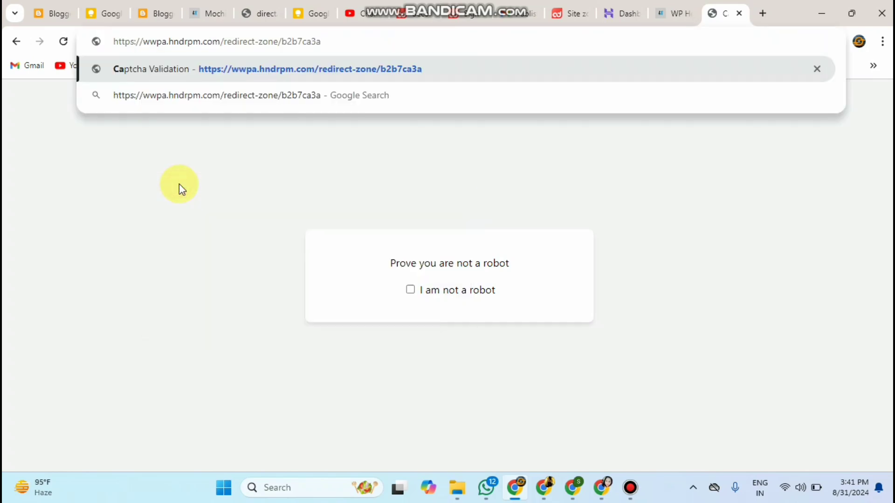
key("Return")
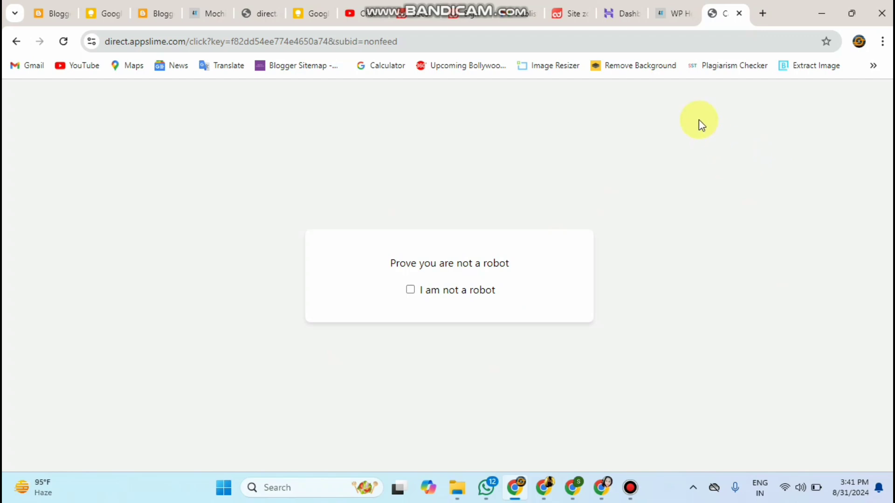
left_click(202, 18)
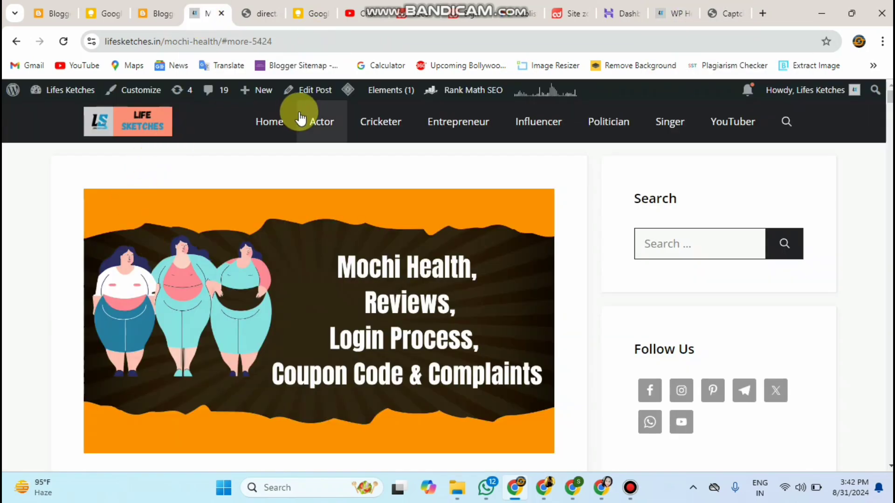
Step: Trigger a pop-under ad from the blog's Home link and pass its not-a-robot check
left_click(275, 118)
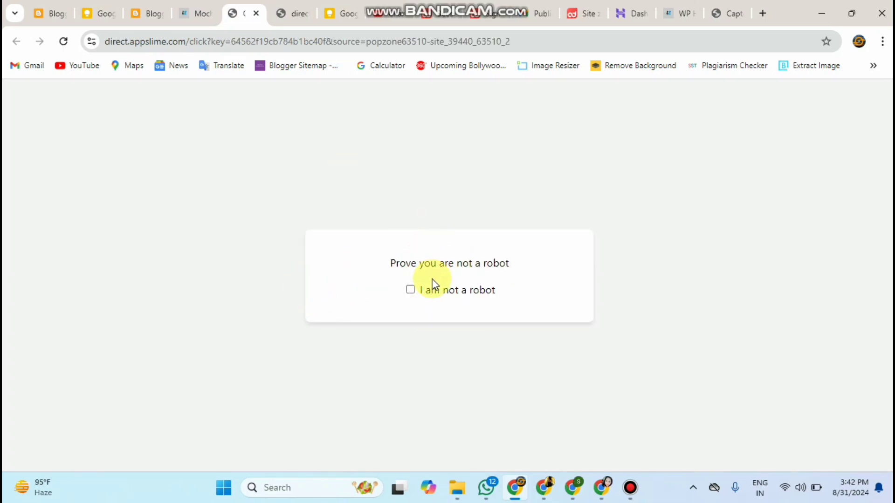
left_click(409, 290)
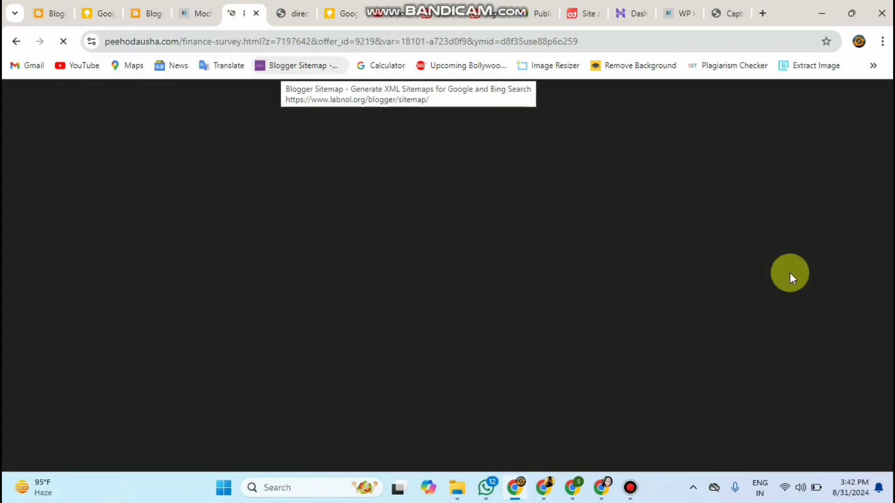
scroll(582, 242, "down", 7)
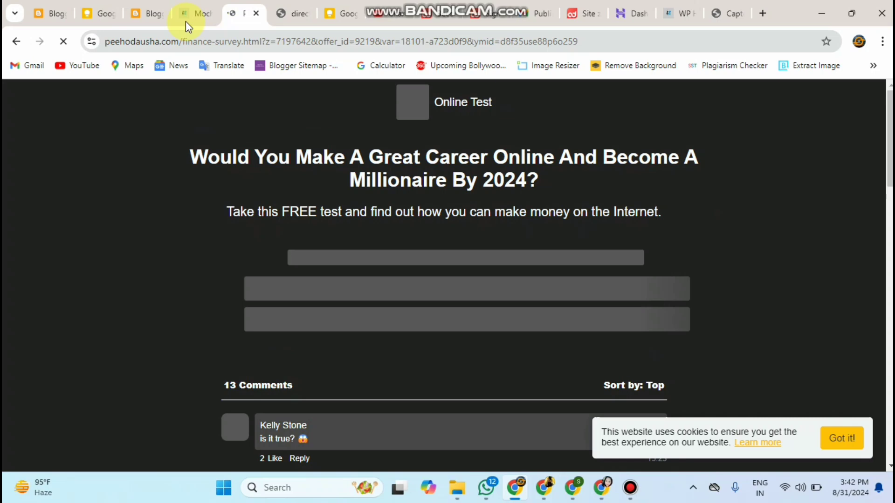
Step: Scroll through the Mochi Health post to confirm Monetag ads appear between sections
left_click(185, 19)
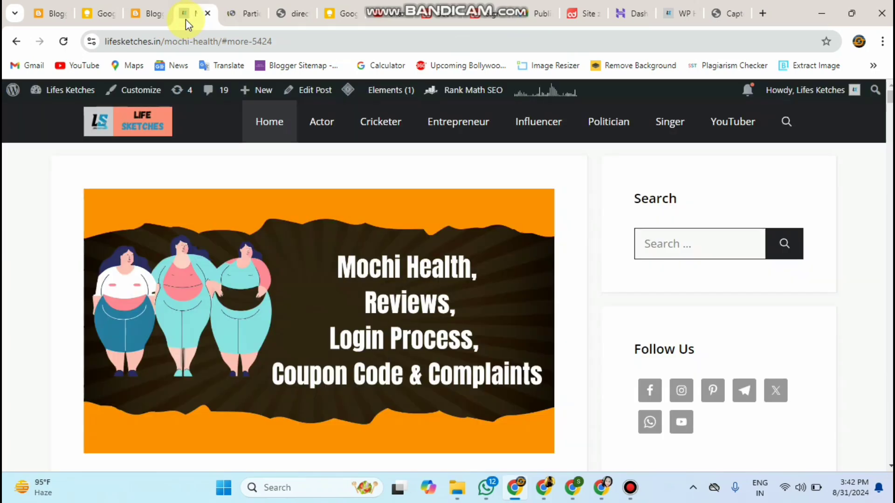
scroll(886, 252, "down", 7)
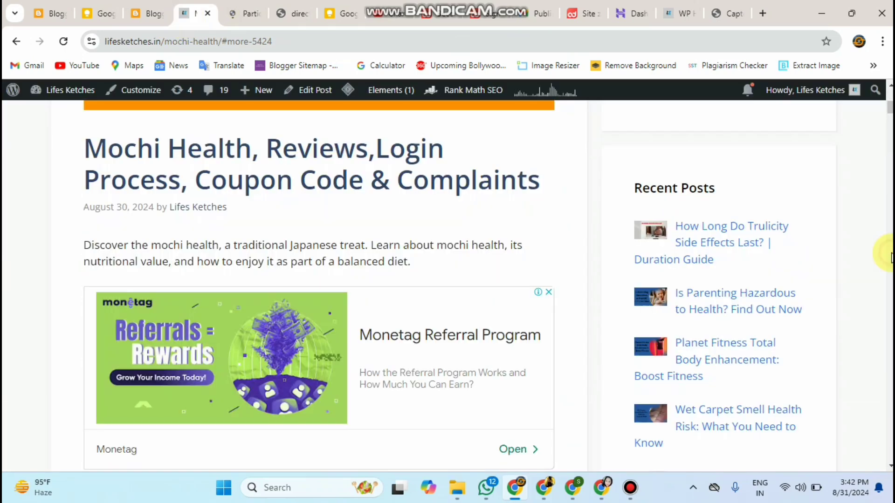
scroll(888, 254, "down", 15)
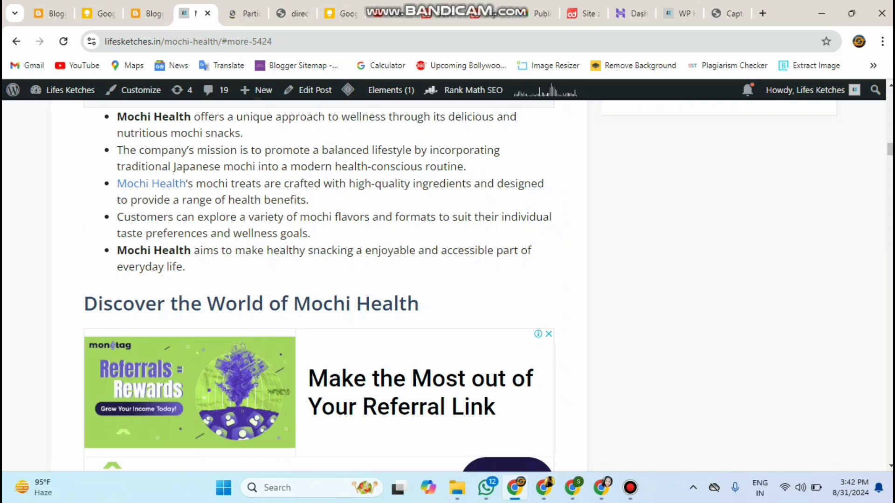
scroll(322, 286, "down", 10)
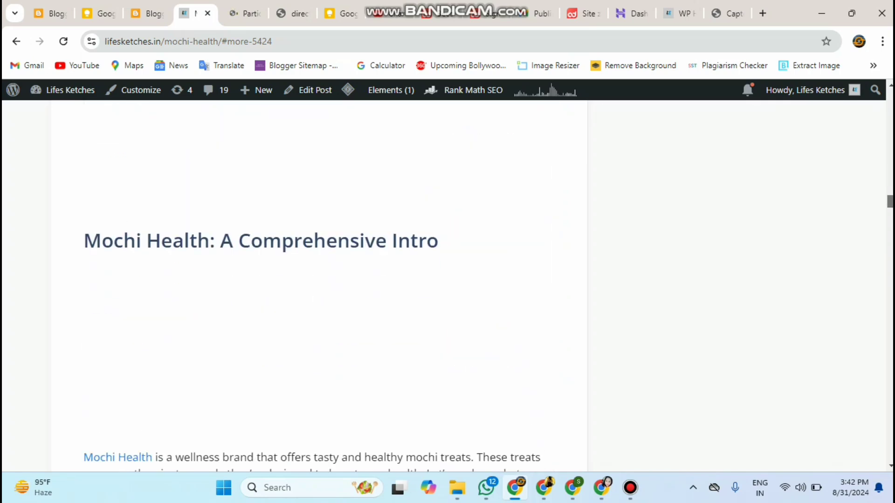
scroll(780, 181, "up", 20)
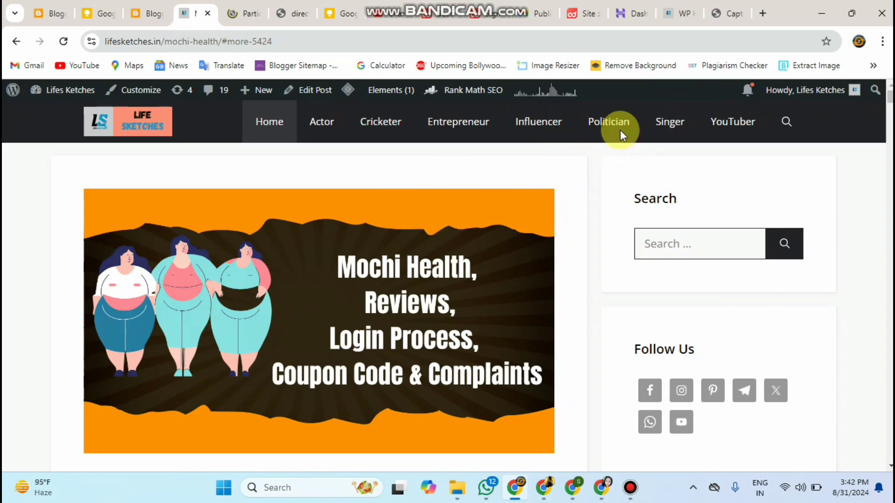
Step: Dismiss the SmartLink Get link dialog and view Reports by Date: 0 clicks, $0.00 revenue
left_click(568, 14)
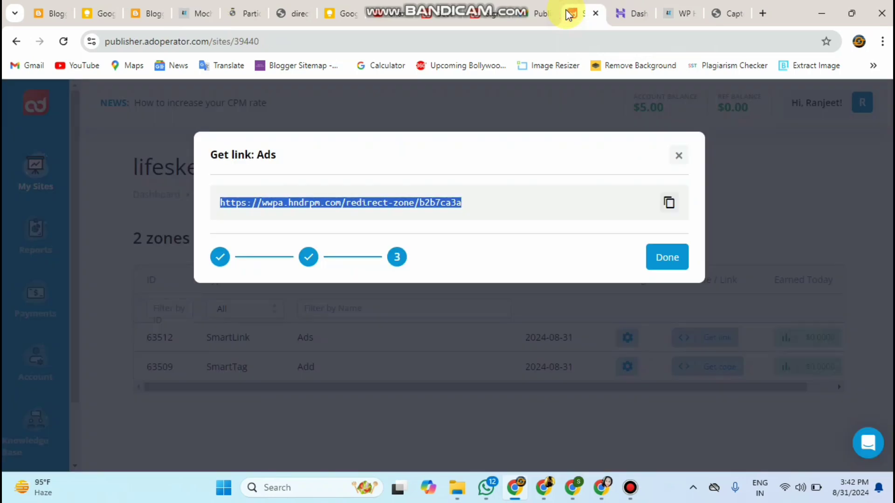
left_click(658, 267)
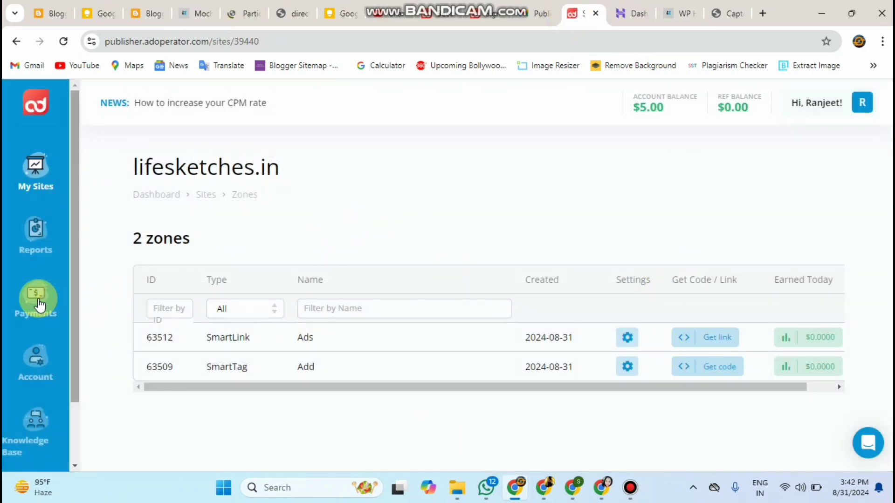
left_click(30, 243)
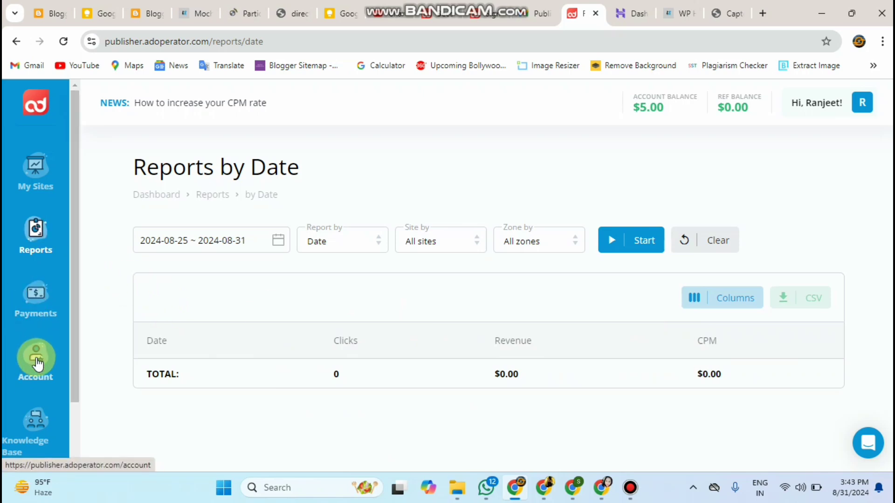
Step: Review the Payments page's supported methods, including Bank Transfer, and the $20 minimum withdrawal
left_click(41, 303)
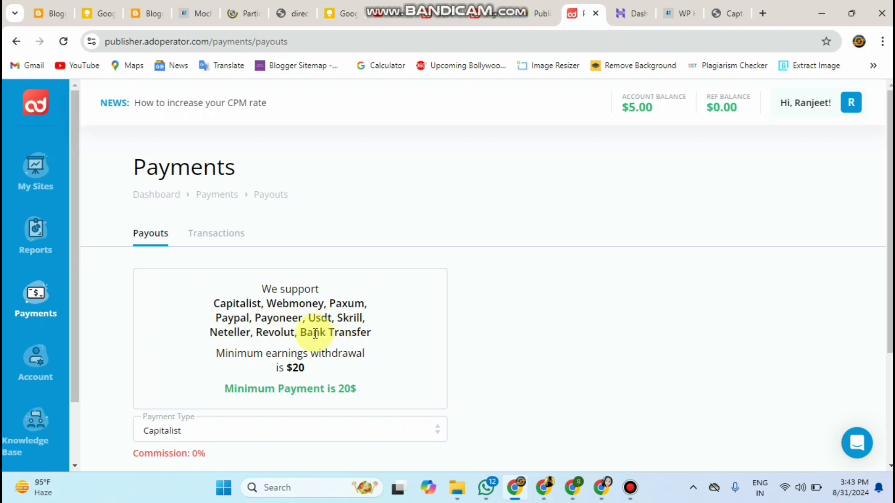
left_click_drag(302, 333, 381, 336)
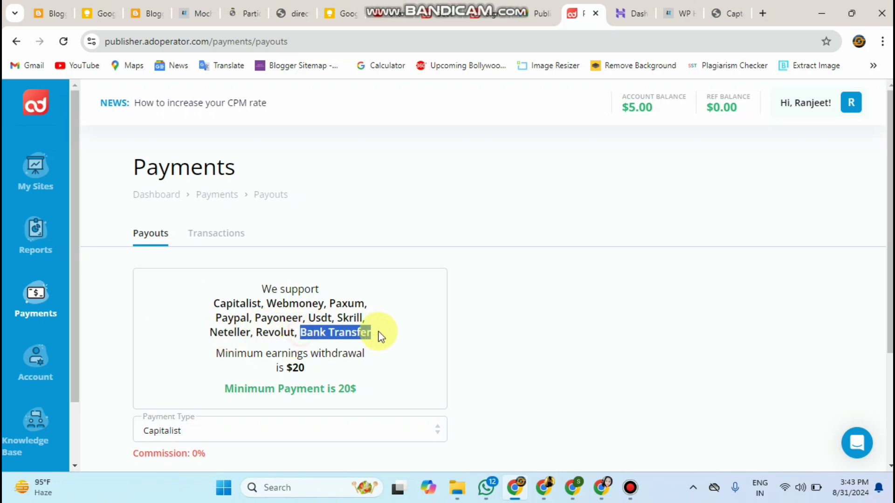
left_click(381, 337)
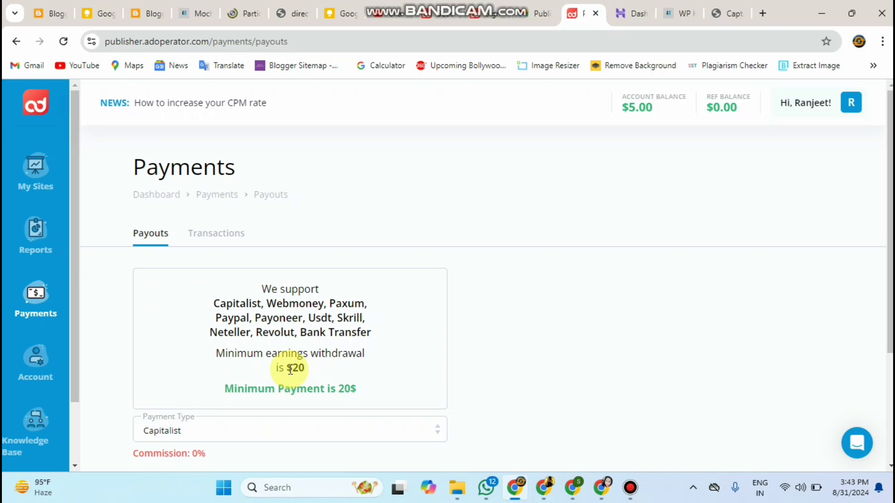
left_click_drag(288, 370, 330, 373)
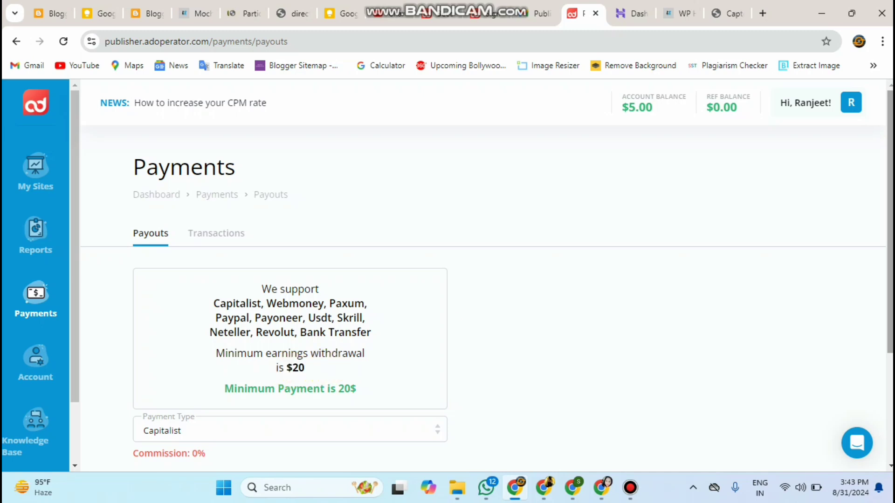
Step: Set the payment type to PayPal and check the $5 available balance
scroll(328, 371, "down", 3)
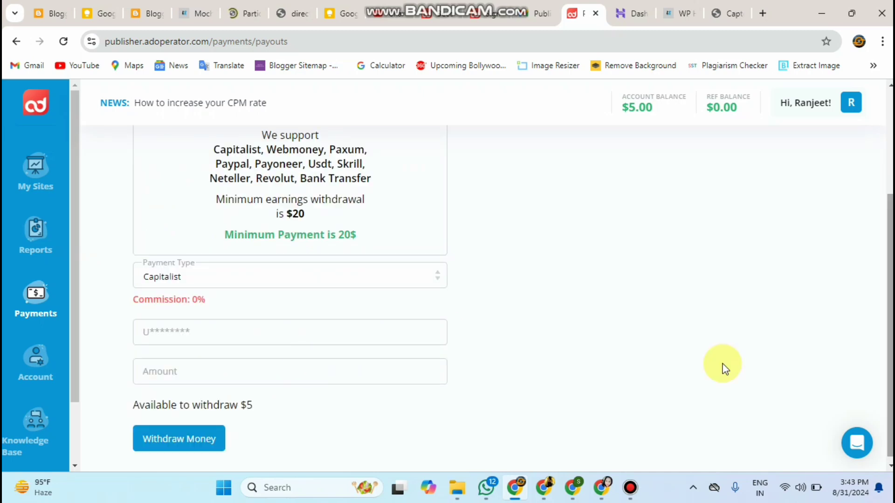
left_click(278, 275)
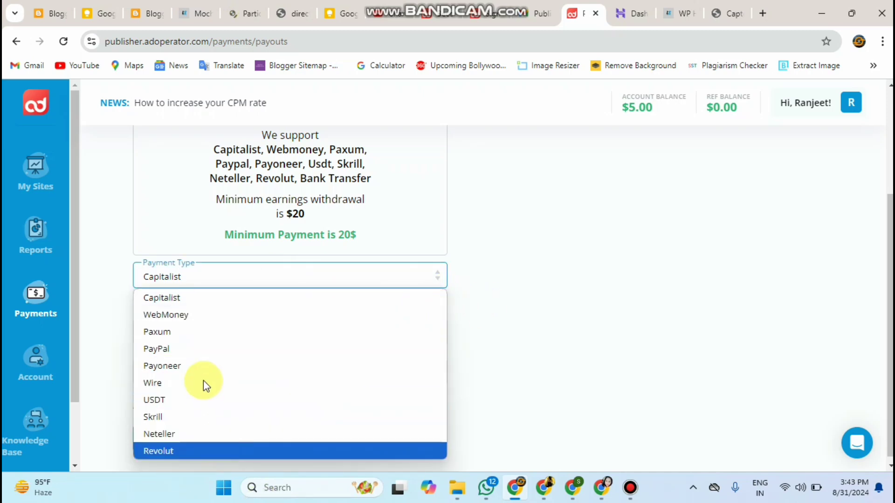
left_click(196, 353)
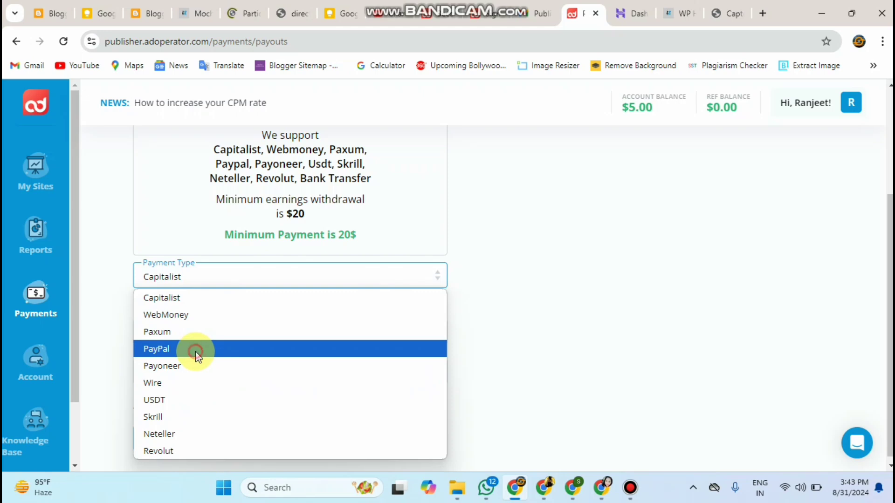
left_click(264, 336)
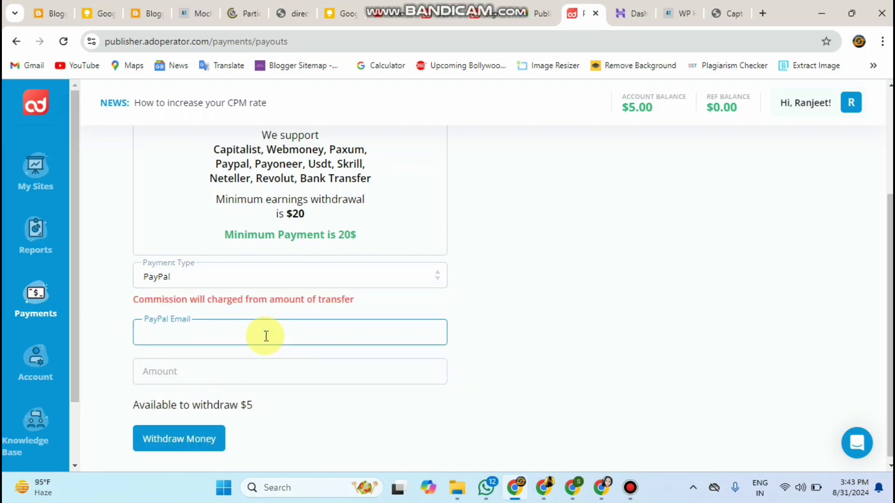
left_click(274, 368)
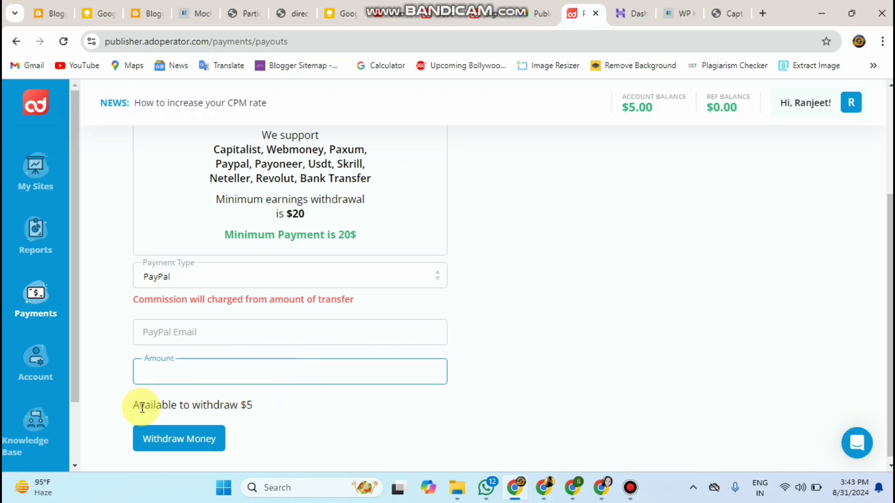
left_click_drag(142, 407, 256, 411)
left_click(254, 410)
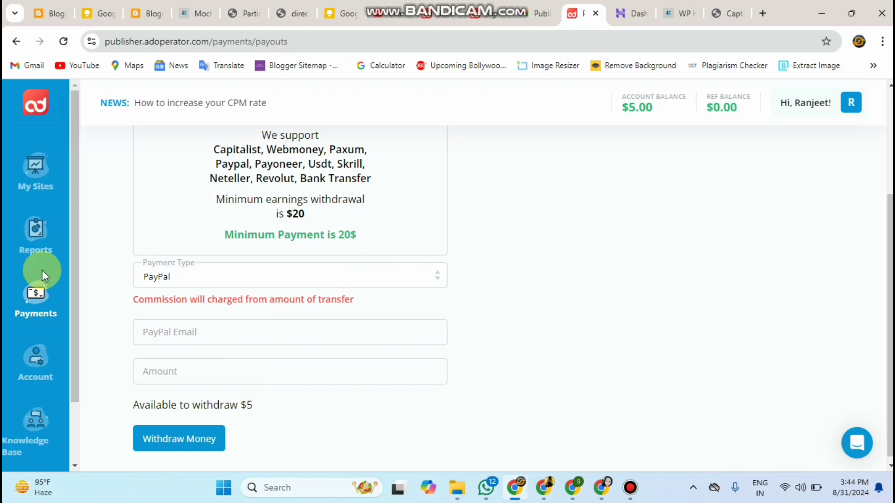
Step: Check My Sites, cancel adding a new site, and switch back to the Mochi Health post
left_click(37, 169)
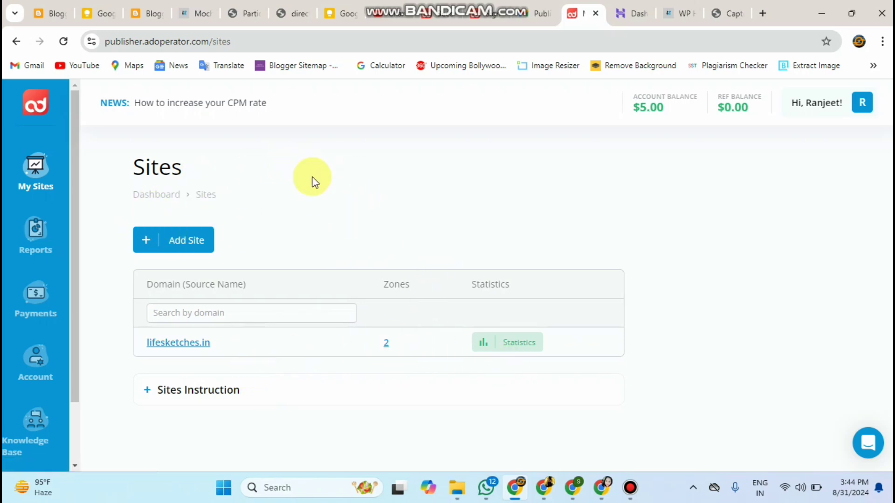
left_click(181, 247)
left_click(396, 247)
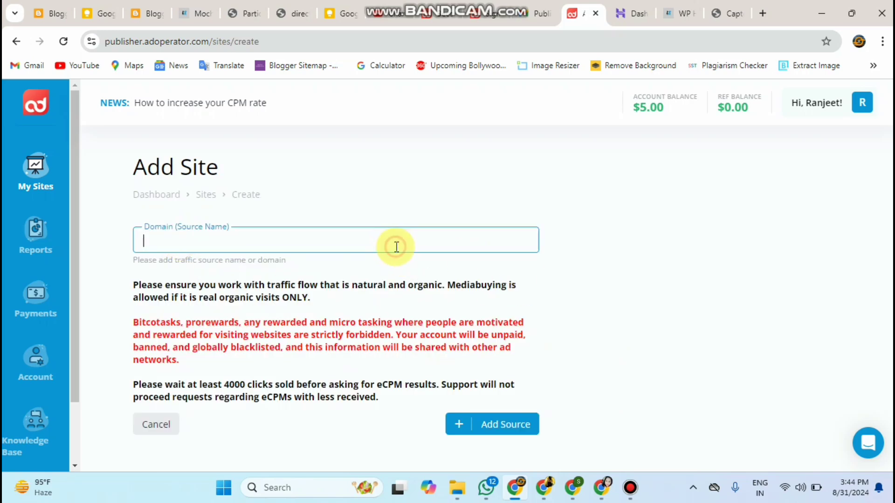
left_click(147, 421)
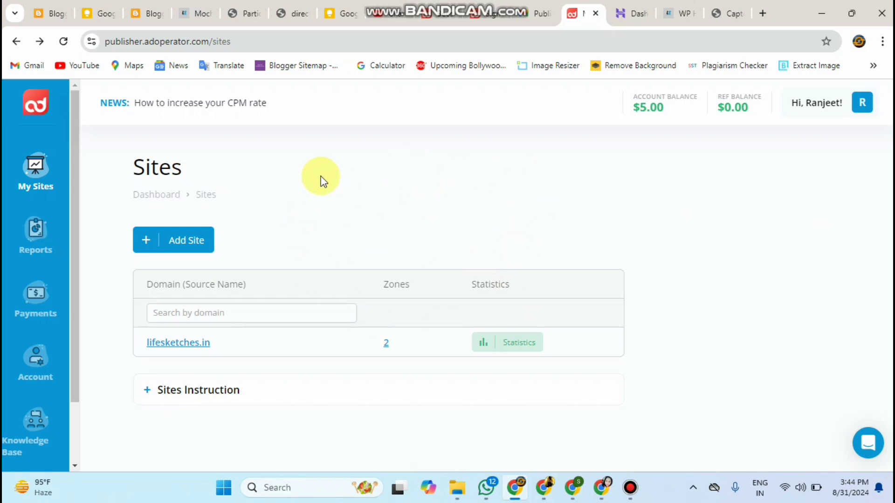
left_click(185, 15)
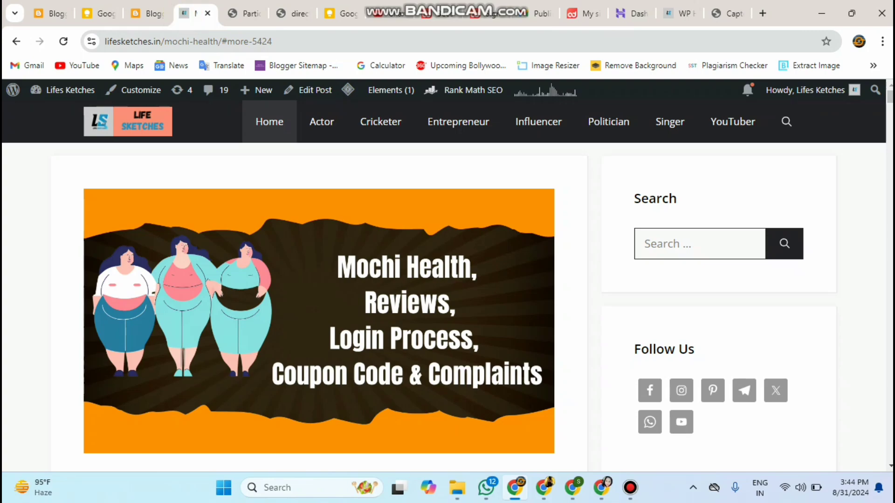
scroll(260, 265, "down", 10)
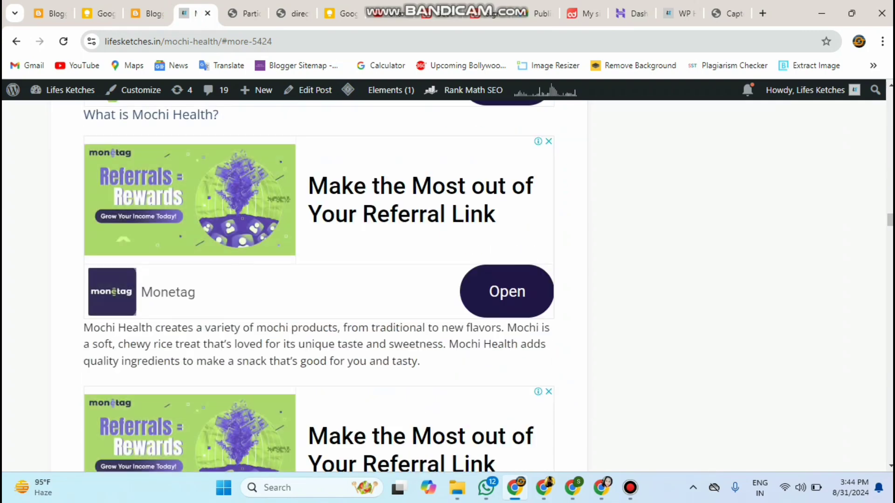
scroll(320, 284, "up", 10)
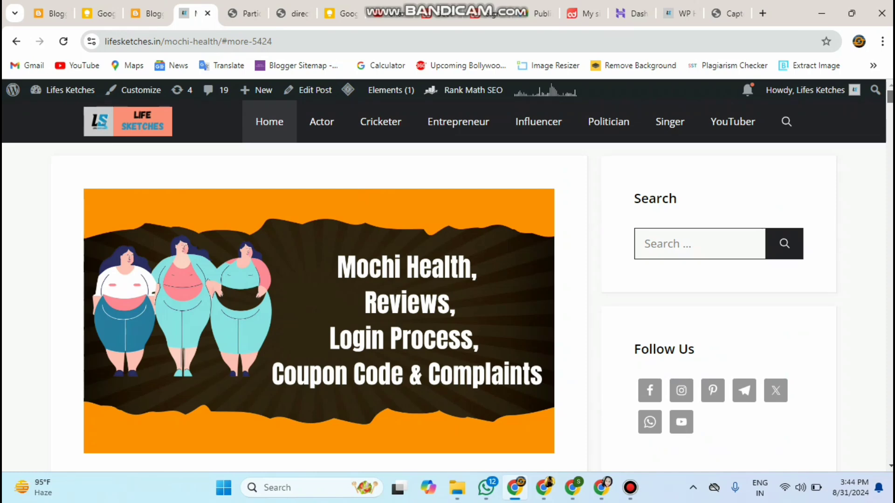